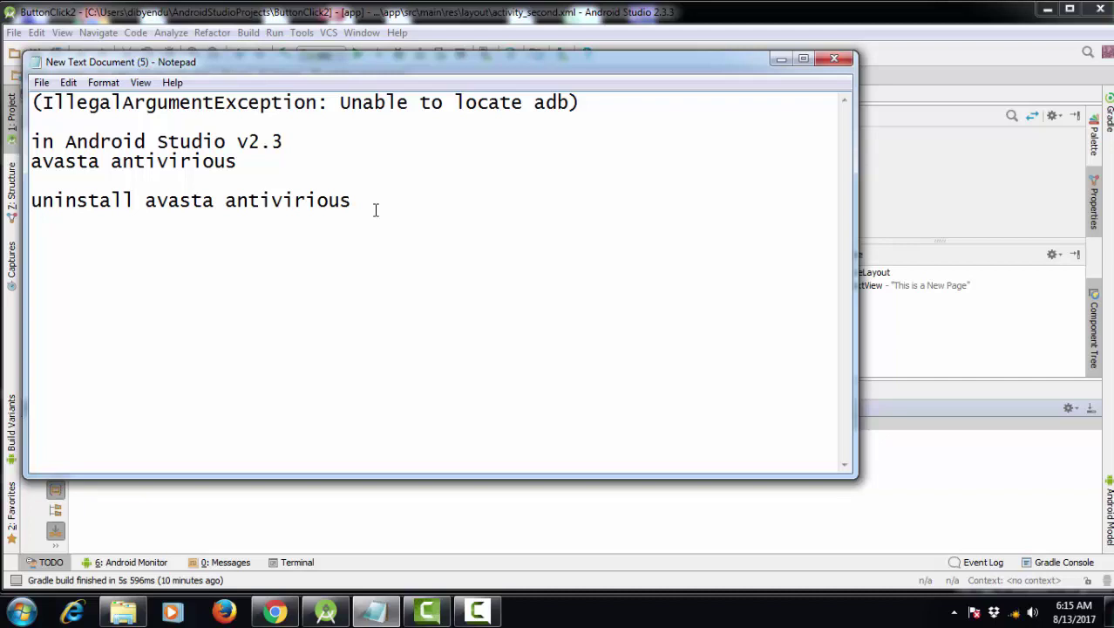
- Add the line "sdk platform tools for windows" below the antivirus uninstall note
text(k plat)
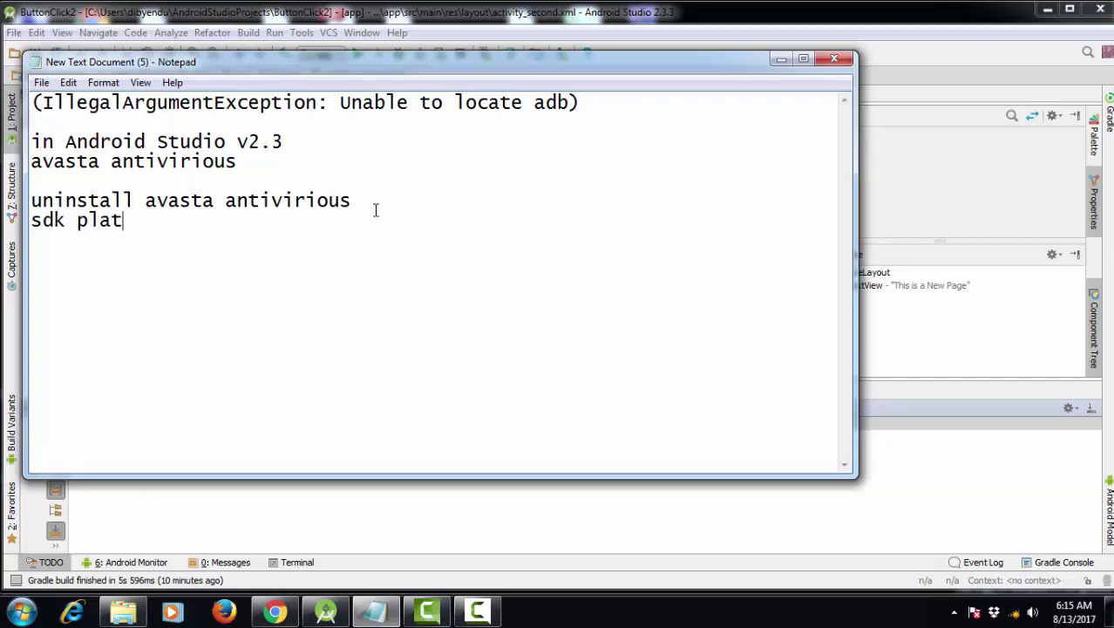
text(form toos)
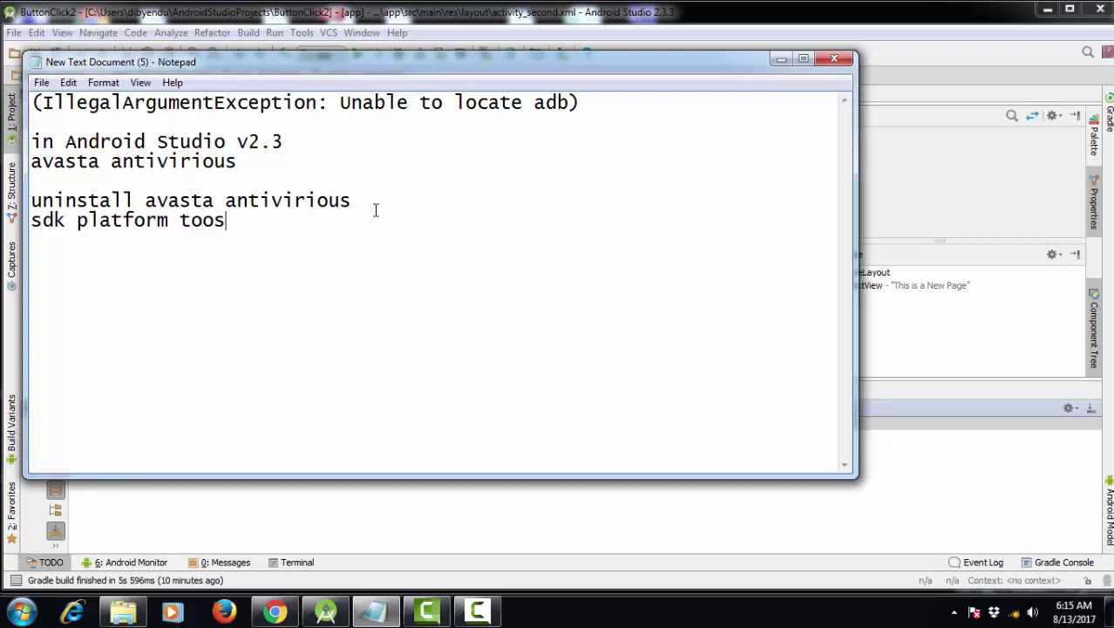
text(ls)
text(for windows)
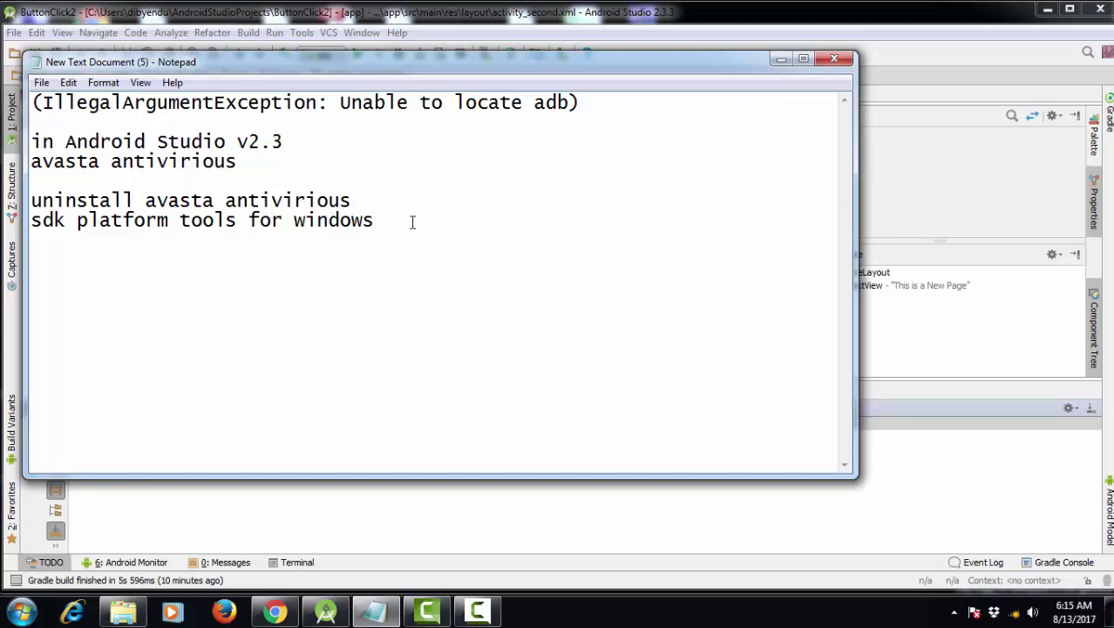
drag(41, 103, 576, 99)
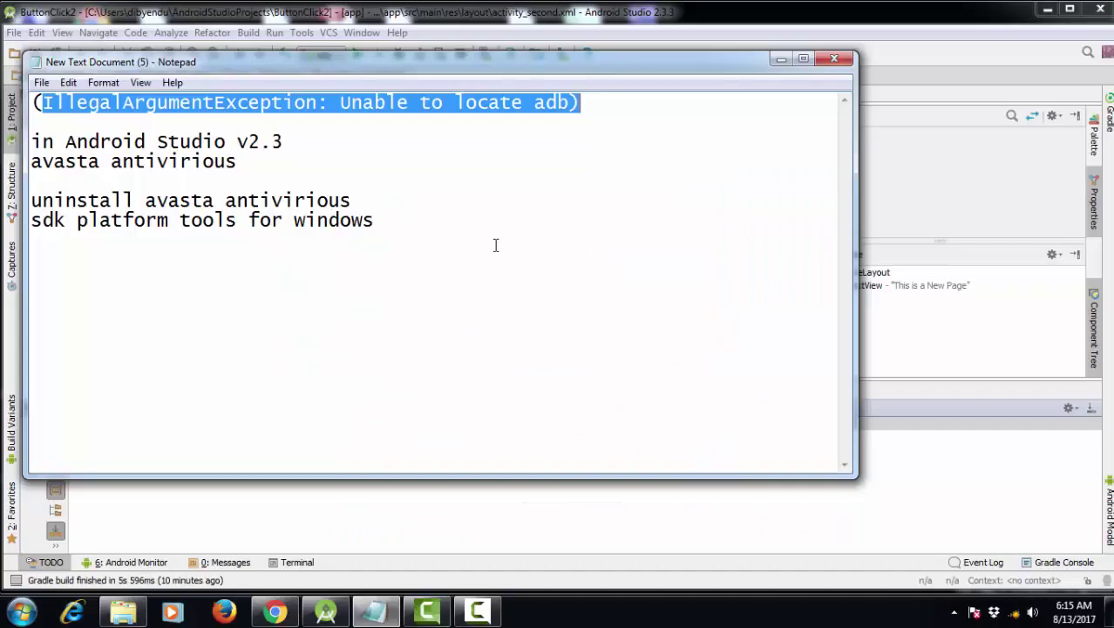
text(()
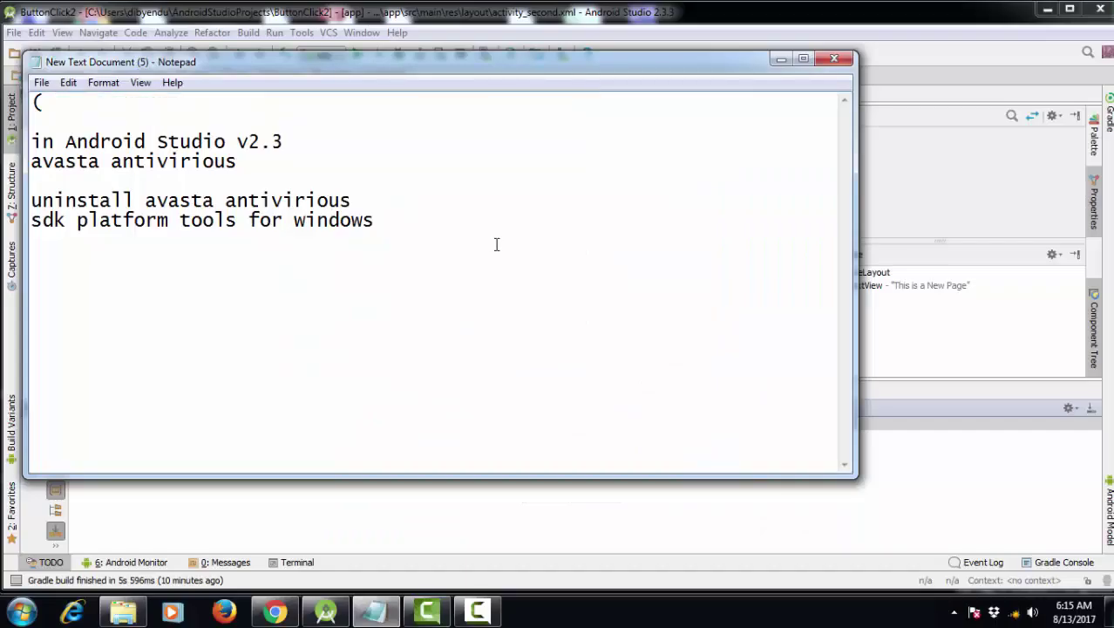
key(ctrl+z)
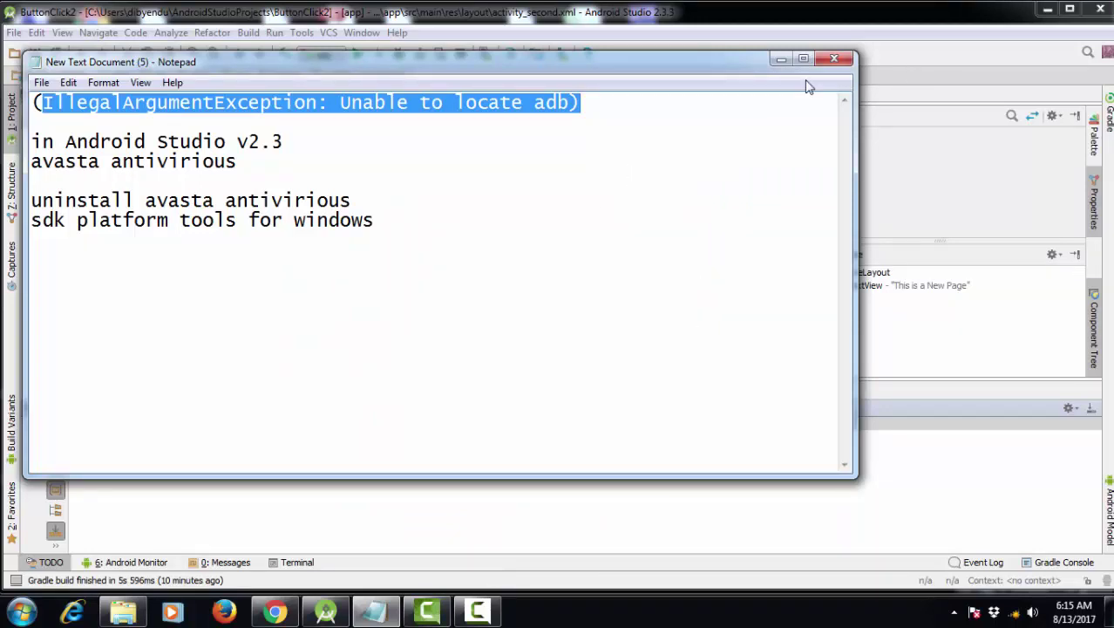
- Minimize the note, hide Android Studio's TODO pane and minimize its window to reach the desktop
click(781, 59)
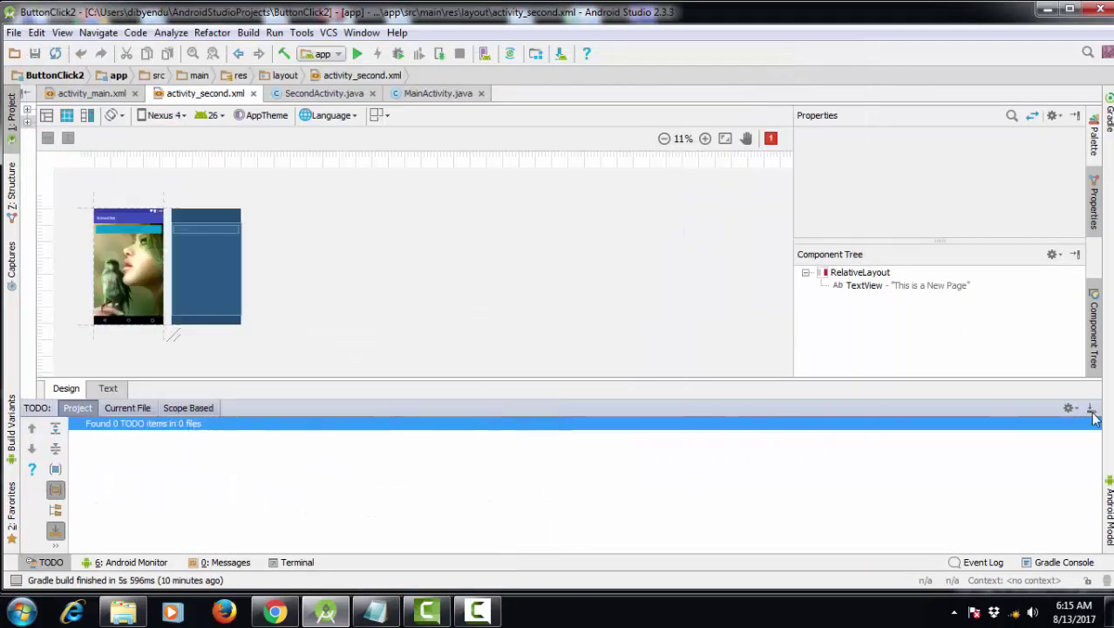
click(1091, 408)
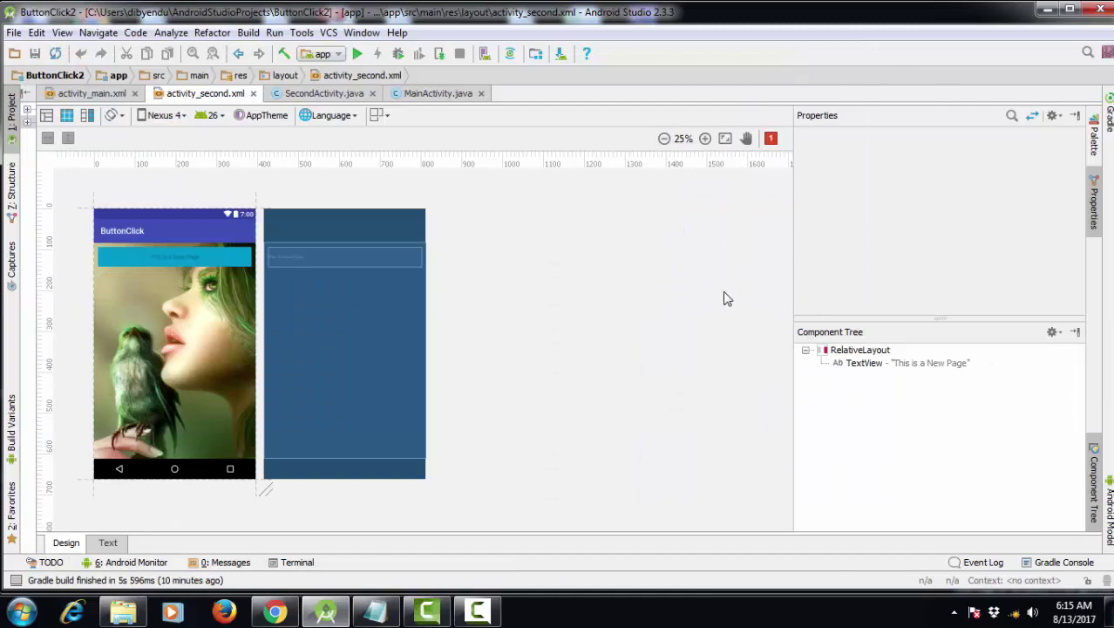
click(1047, 9)
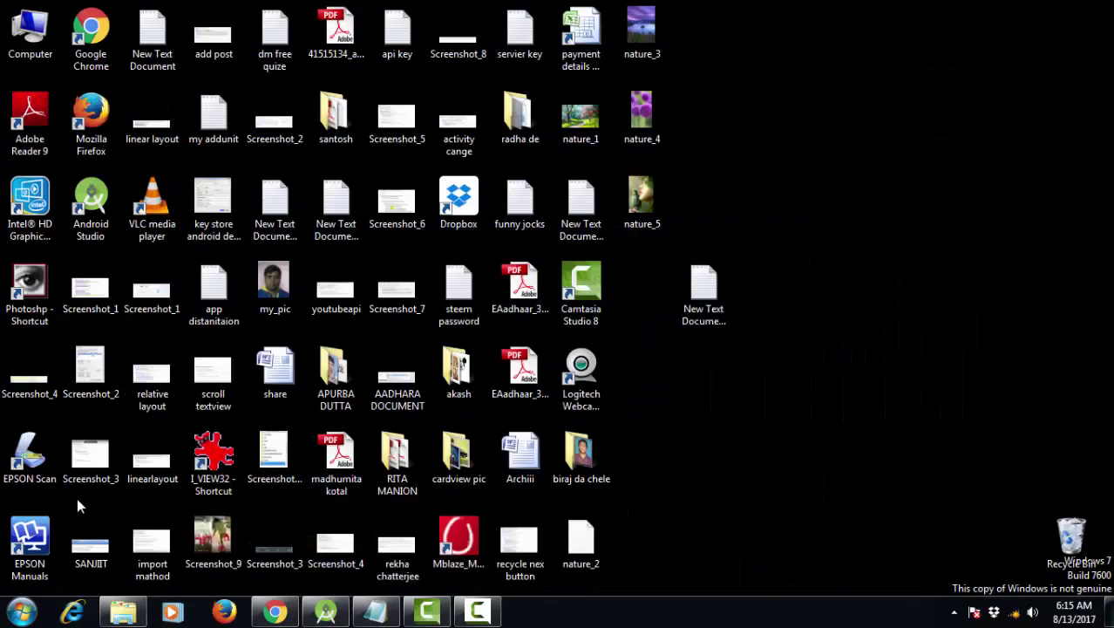
- Check the list of installed programs in Control Panel for Avast antivirus and close the window
click(22, 613)
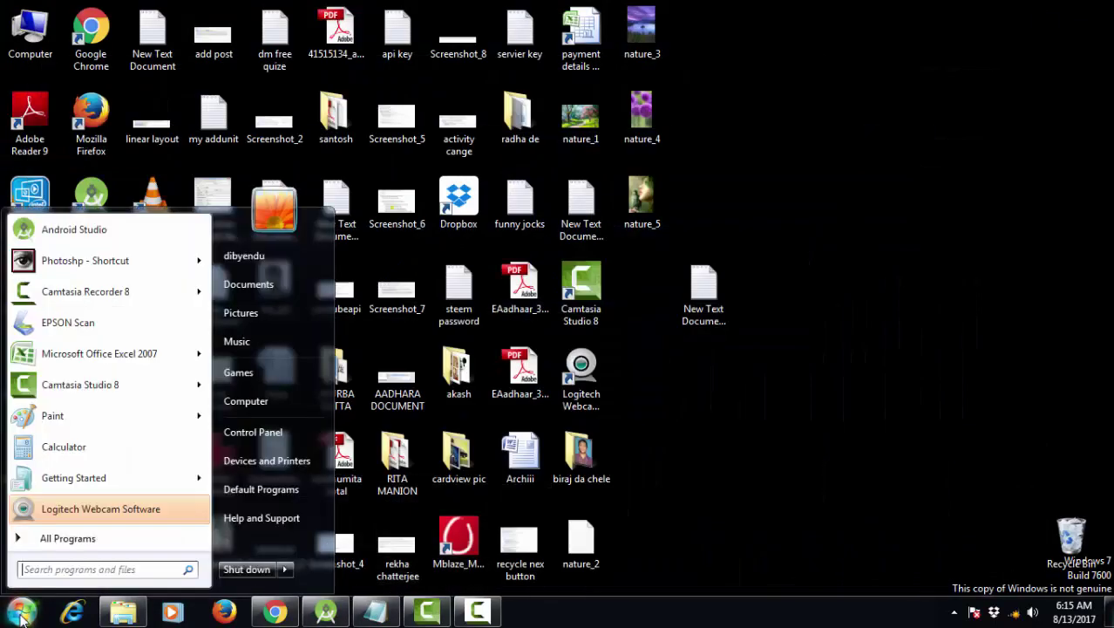
click(254, 435)
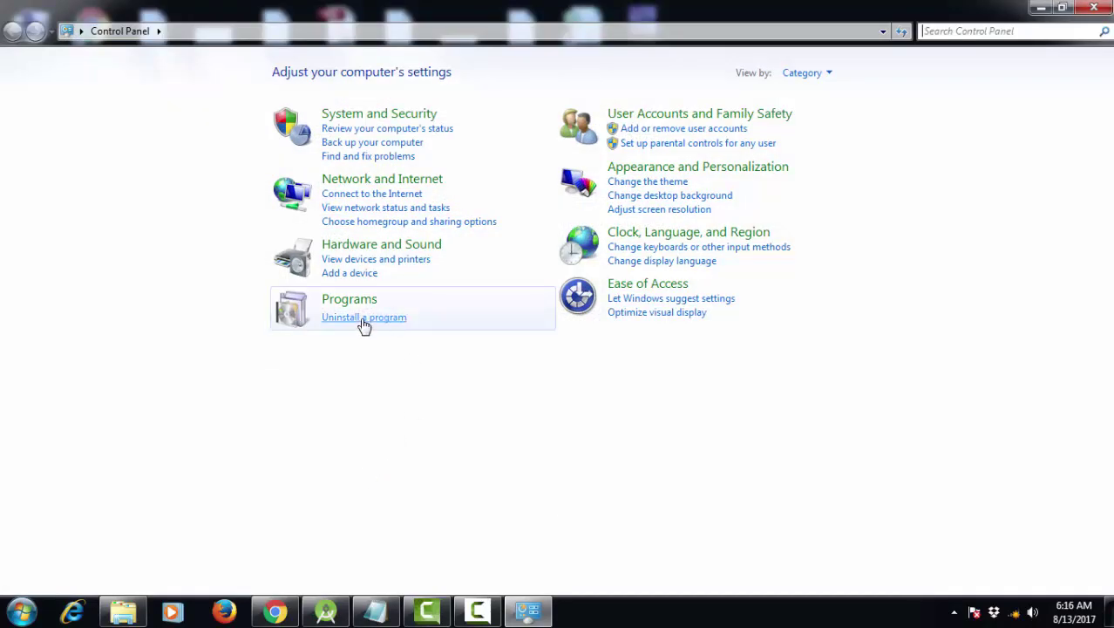
click(363, 318)
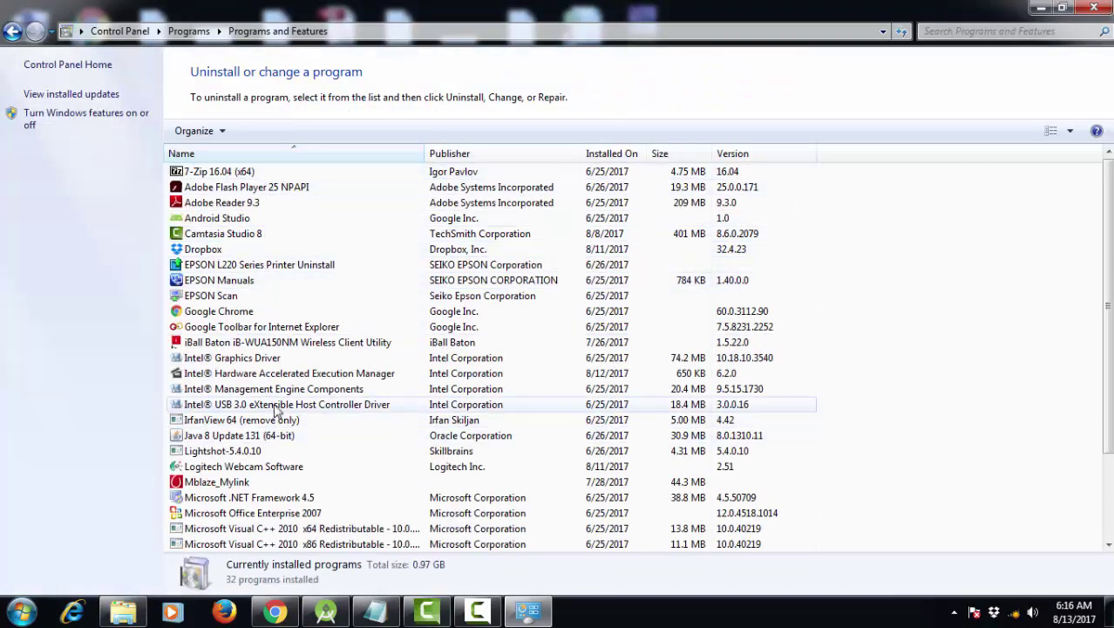
scroll(276, 412, down, 2)
scroll(276, 411, down, 1)
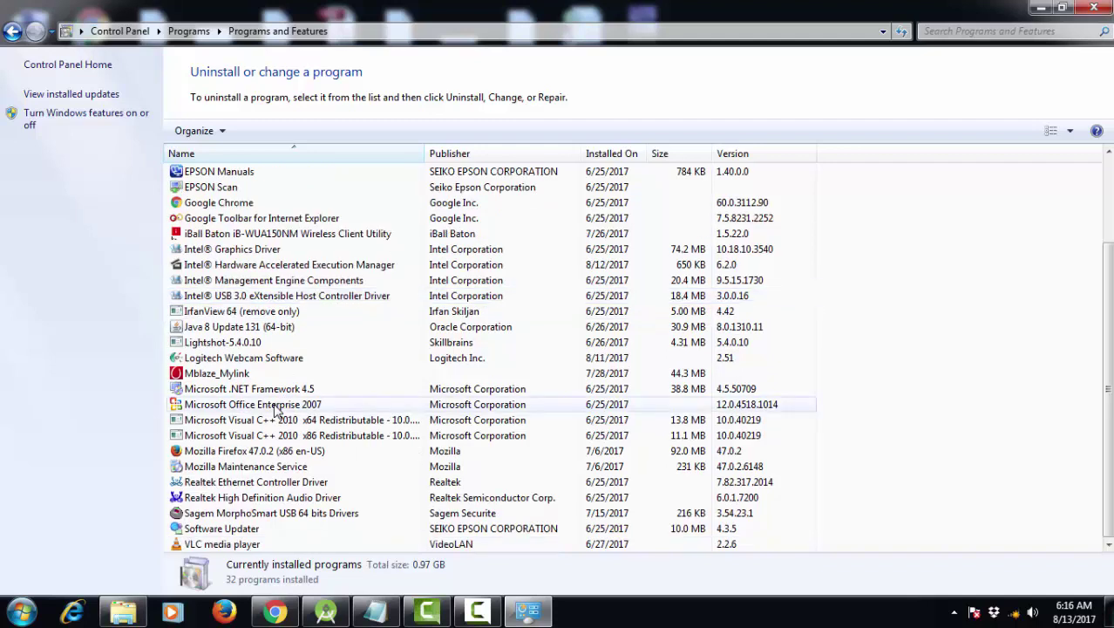
scroll(275, 411, up, 3)
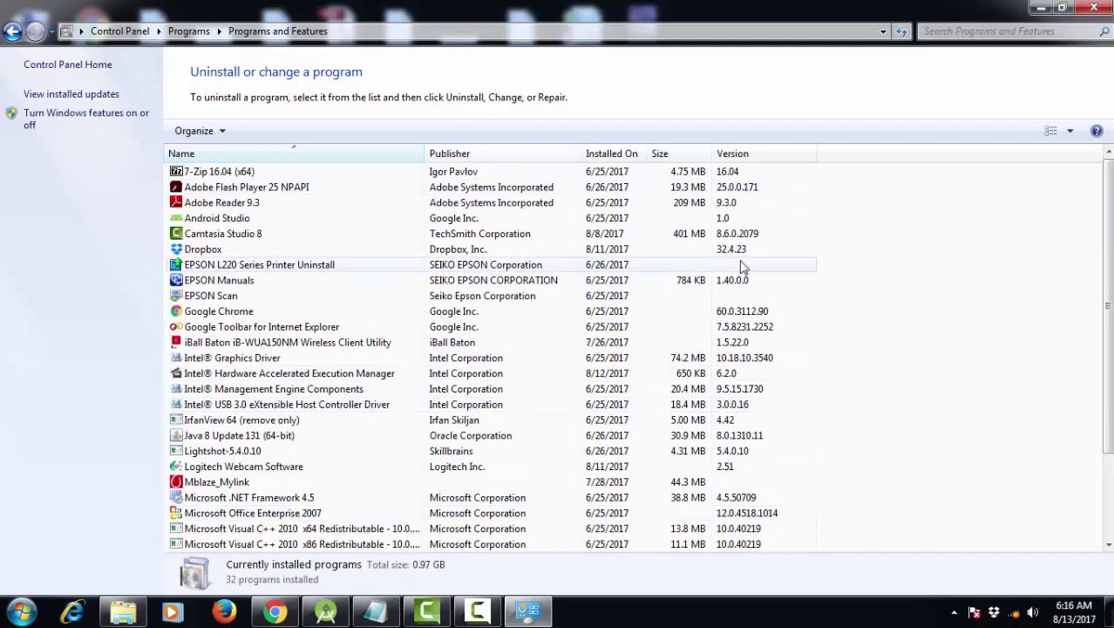
click(1097, 9)
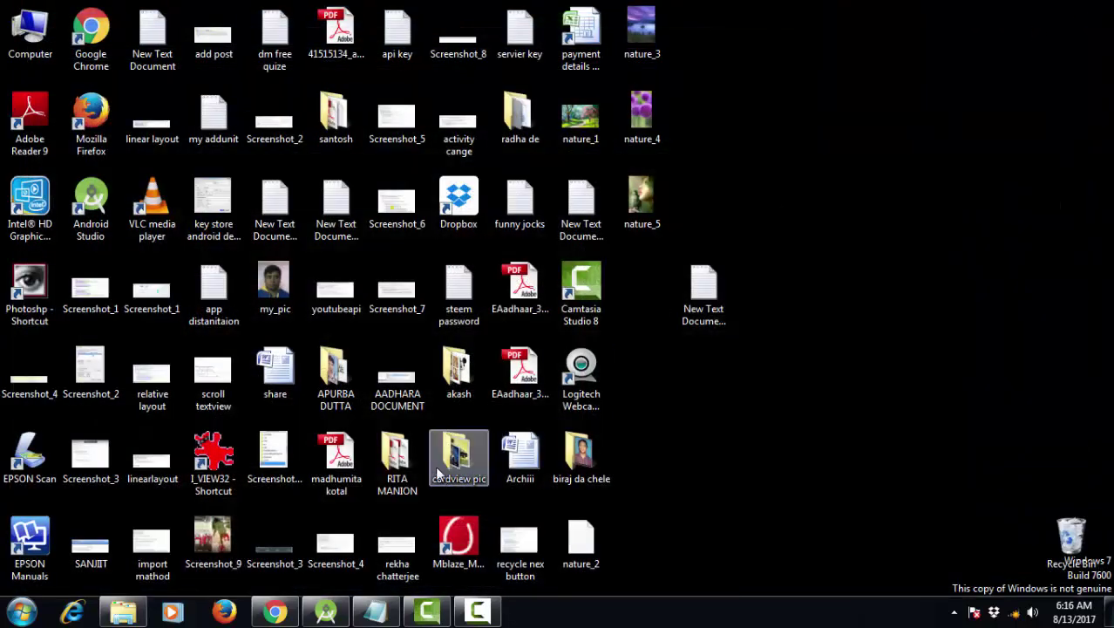
- Switch to Chrome and highlight the web address of the SDK Platform Tools release page
click(275, 612)
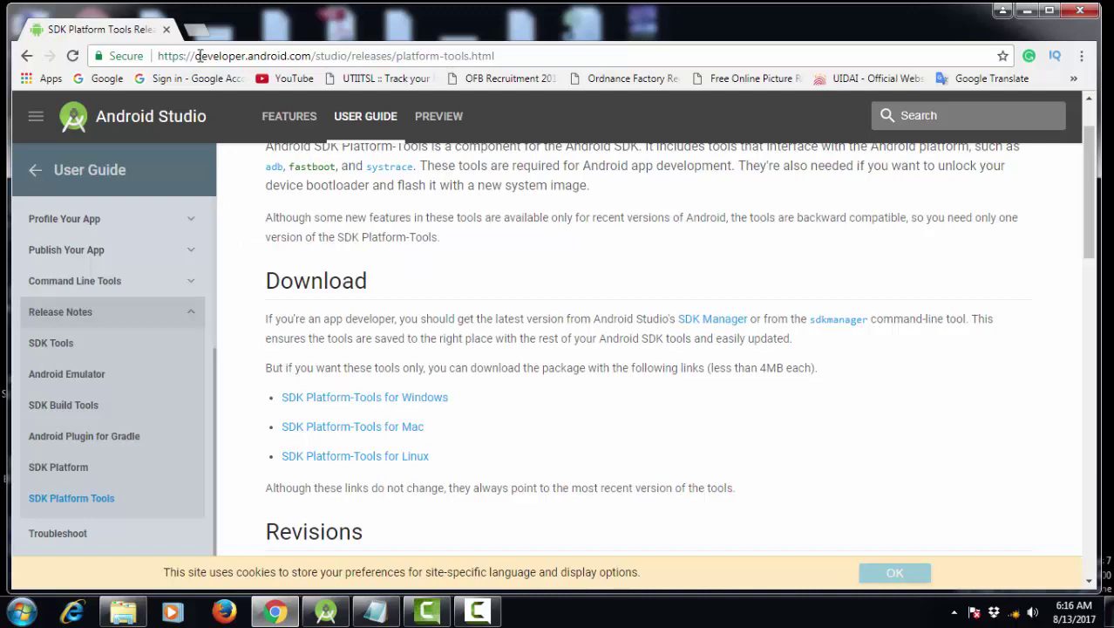
drag(156, 55, 517, 61)
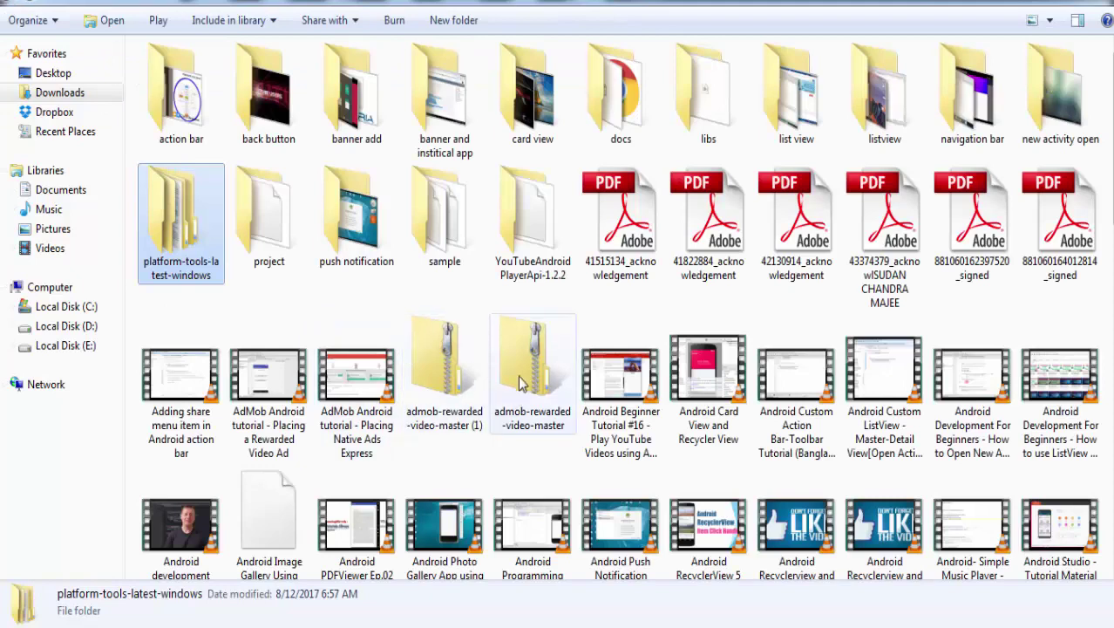
- Copy the adb application from the platform-tools folder inside platform-tools-latest-windows in Downloads
double_click(190, 229)
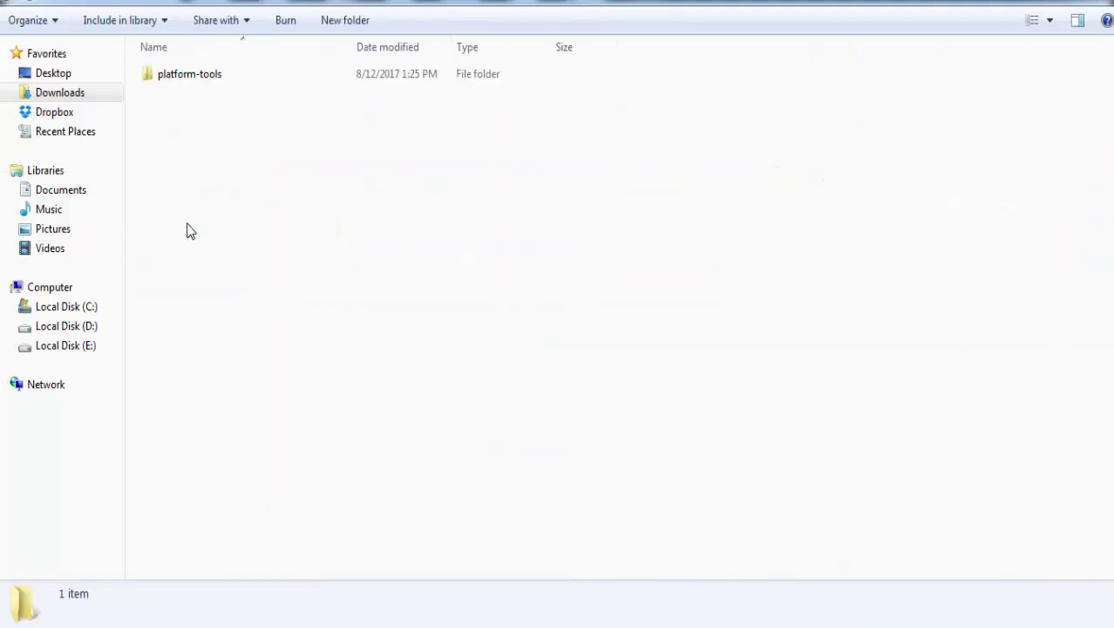
double_click(233, 84)
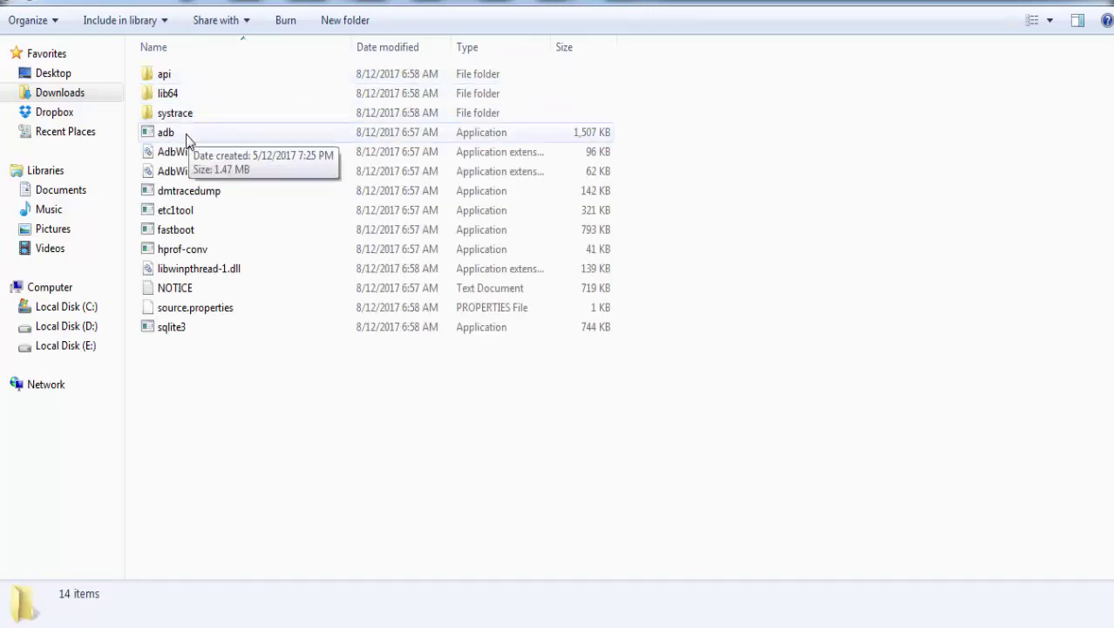
click(175, 134)
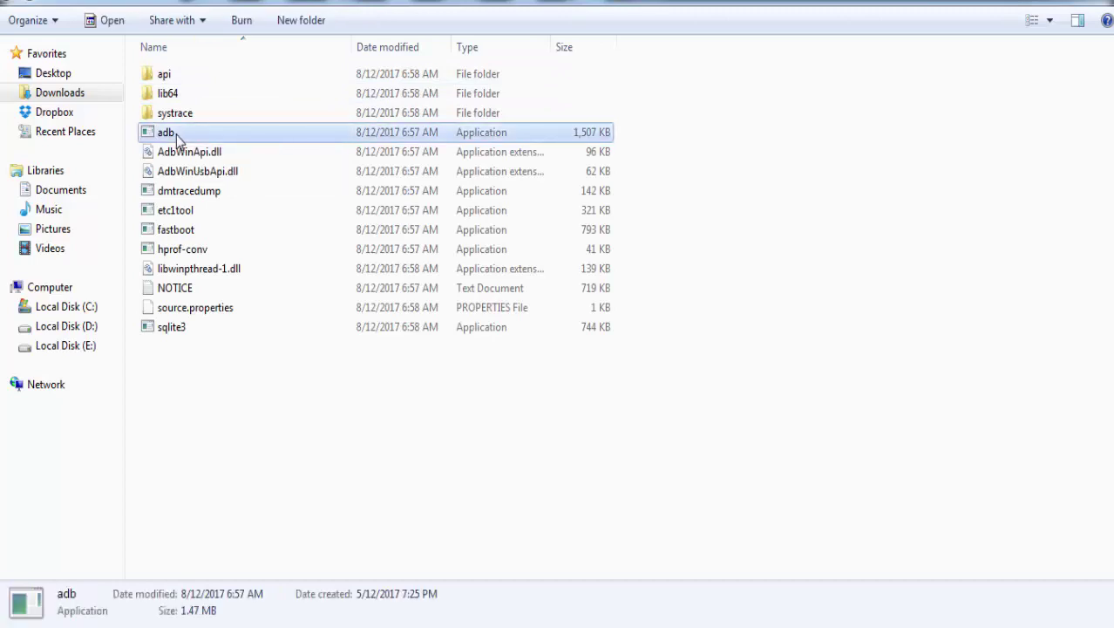
right_click(177, 138)
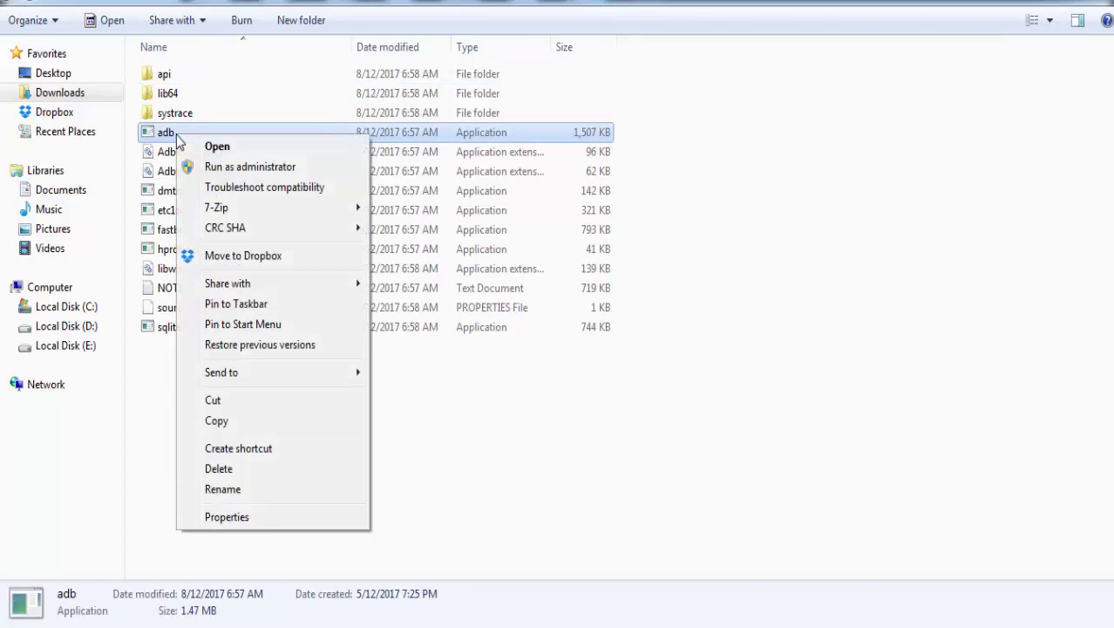
click(254, 421)
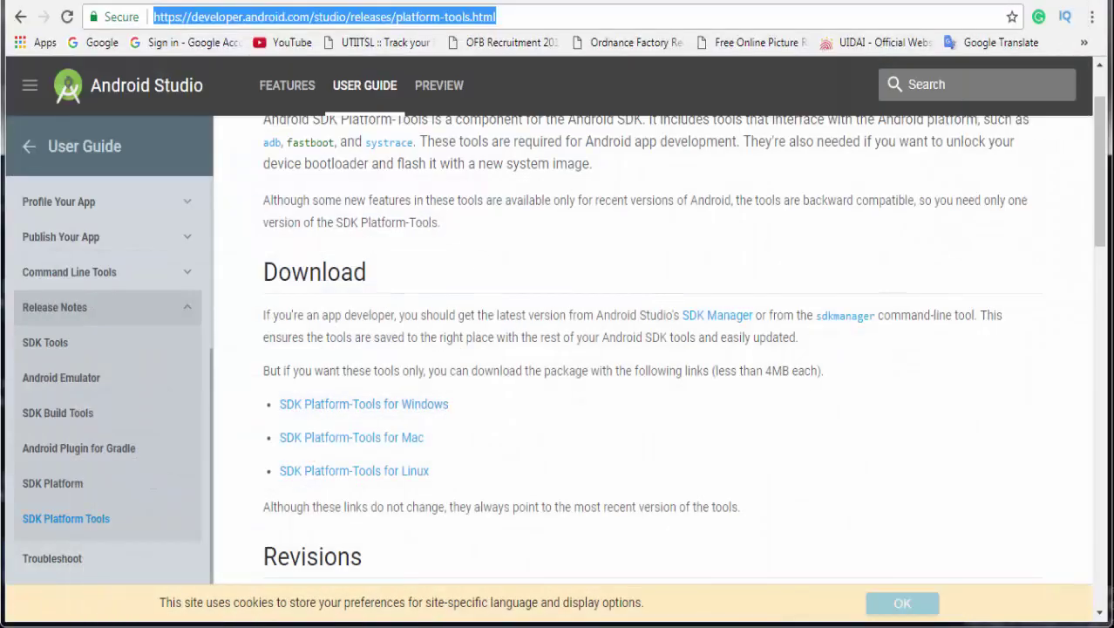
- Browse to the user's profile folder under Users on Local Disk (C:) and select the AppData folder
key(super)
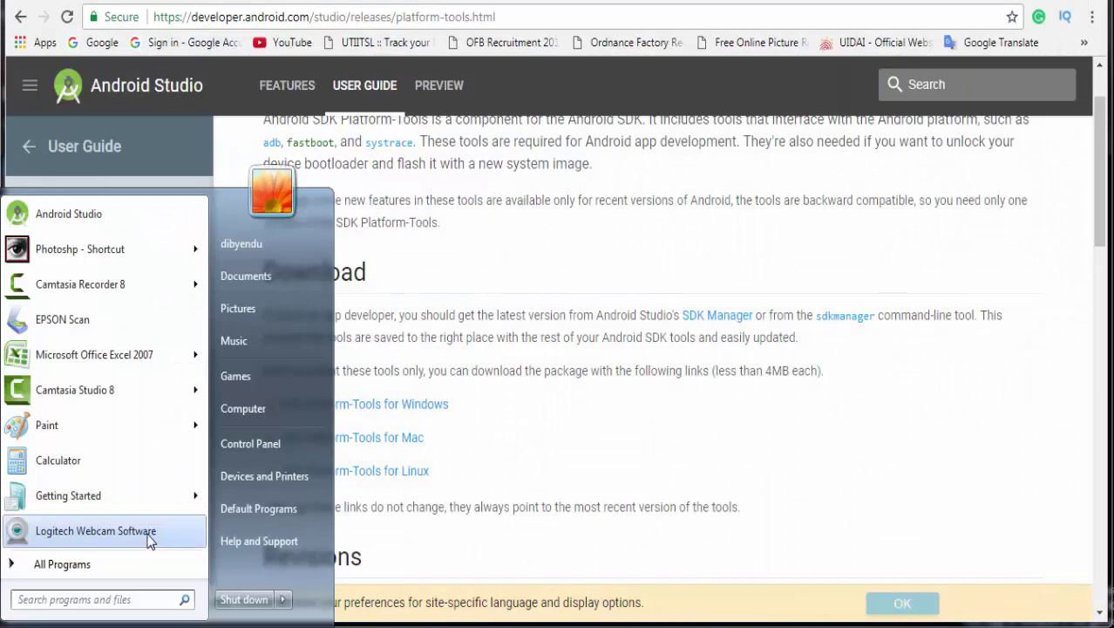
click(260, 405)
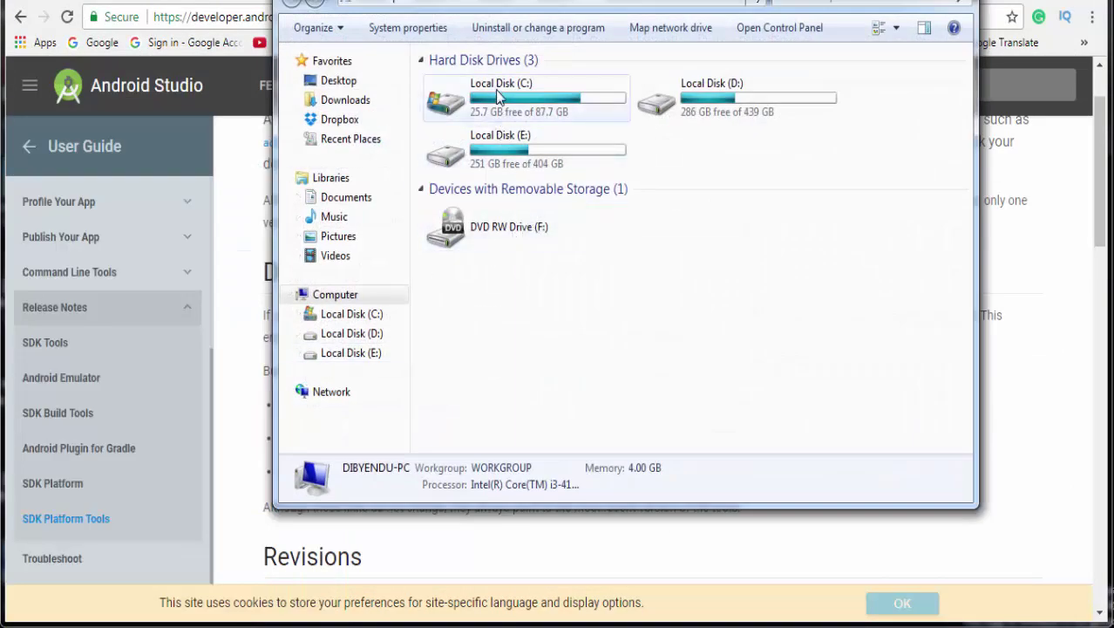
double_click(497, 99)
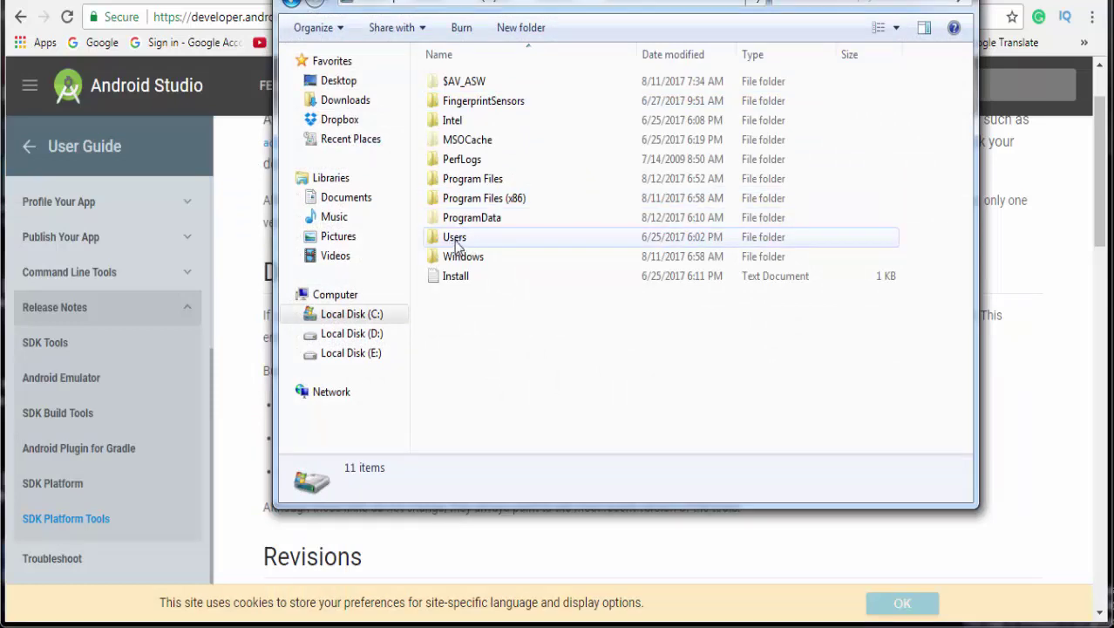
double_click(457, 237)
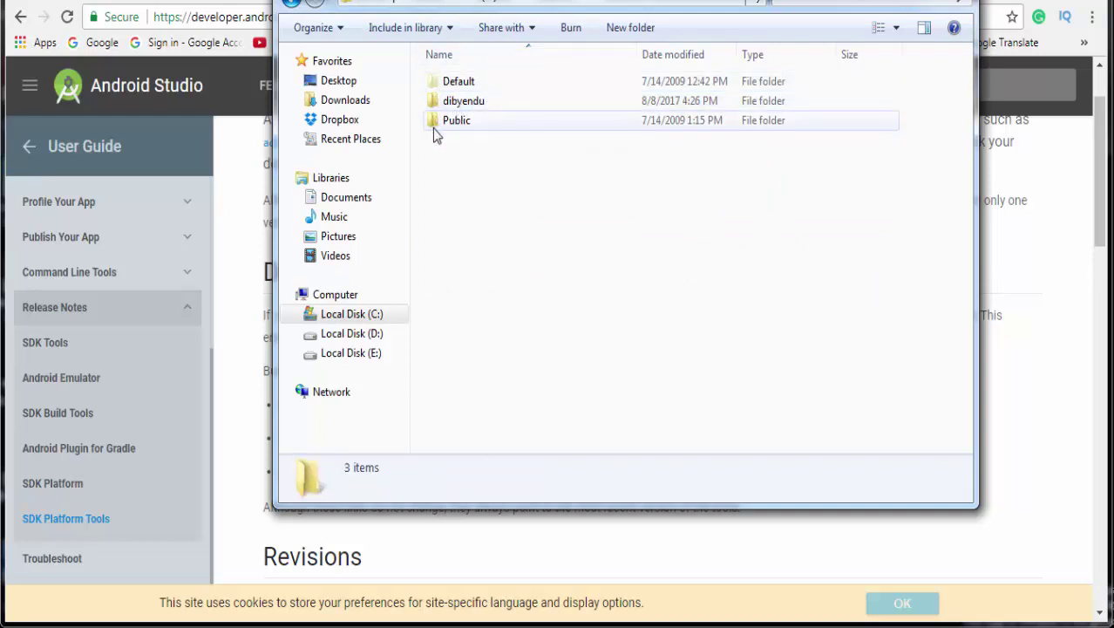
mouse_move(453, 107)
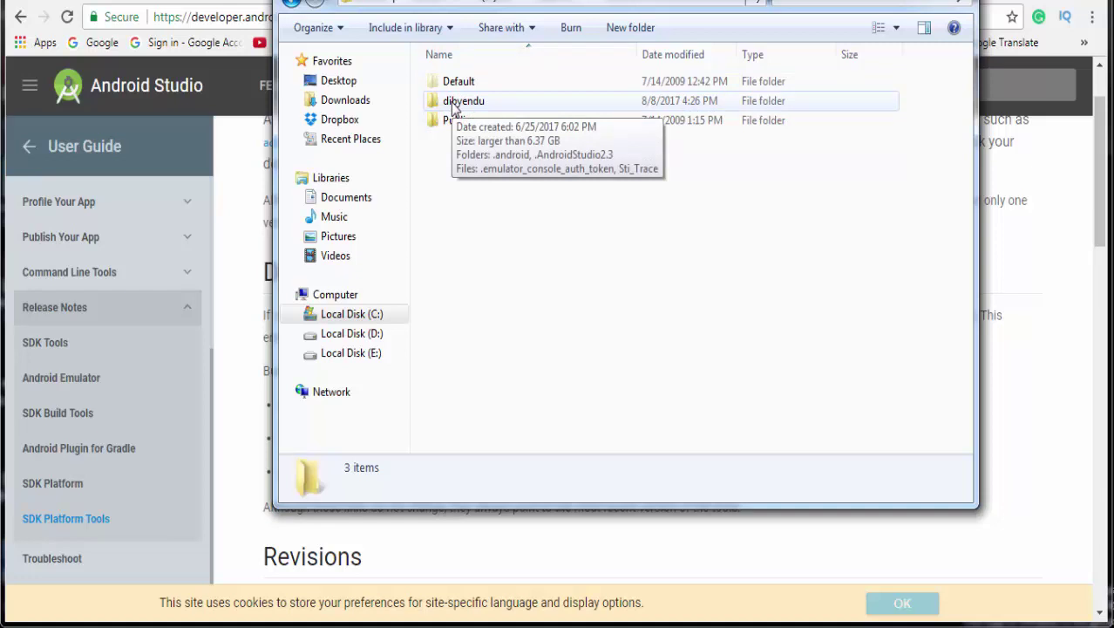
double_click(452, 102)
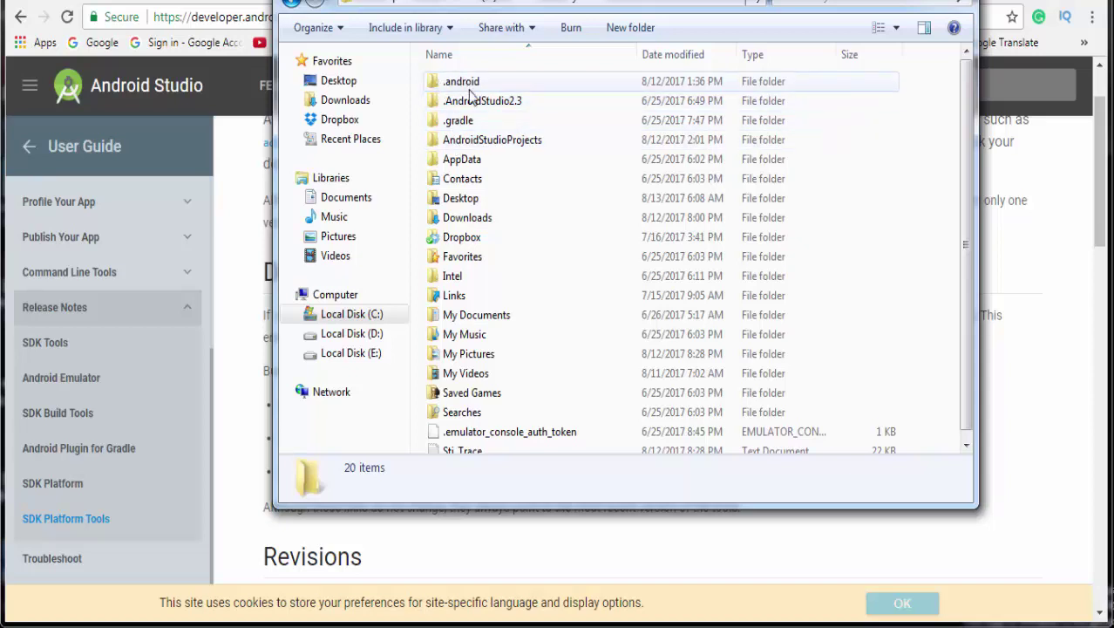
click(471, 162)
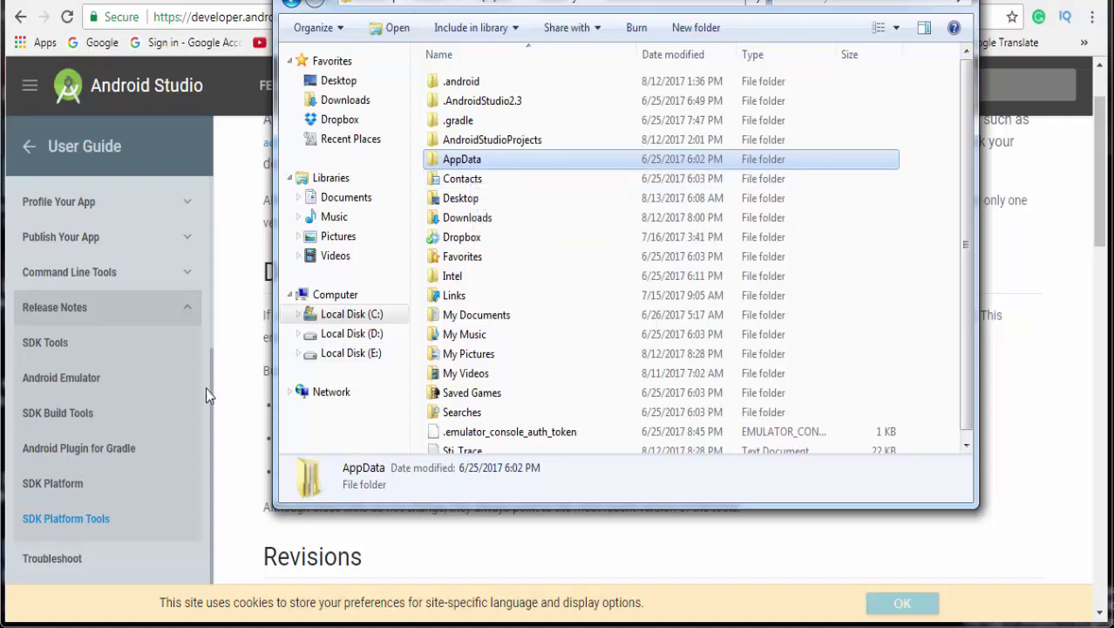
- Review the hidden files and folders setting in Control Panel's Folder Options and cancel the dialog
click(17, 620)
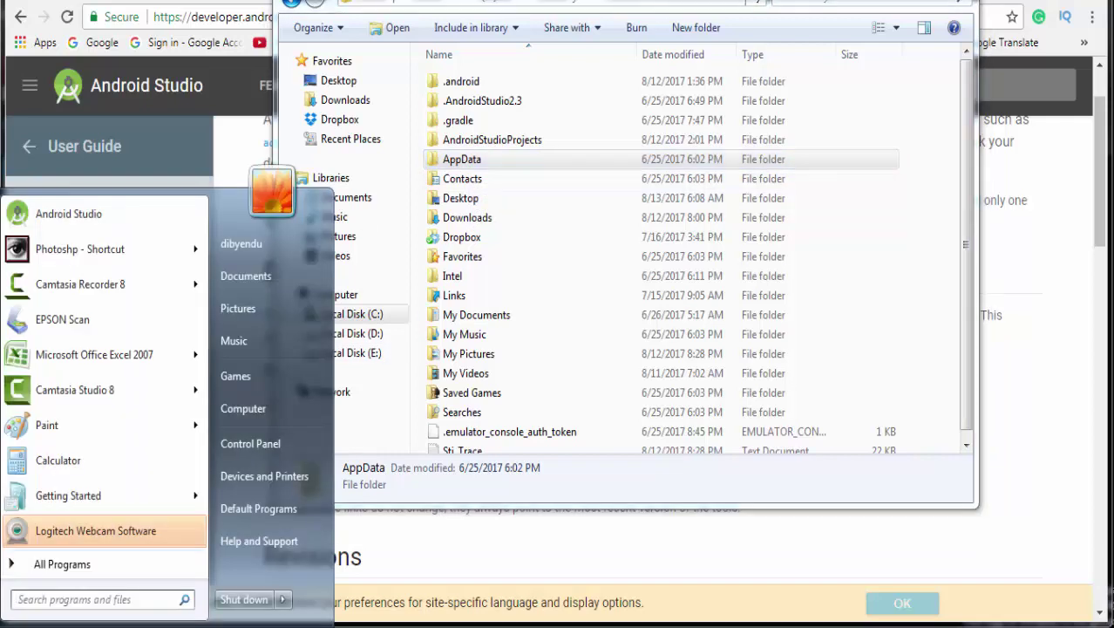
click(273, 450)
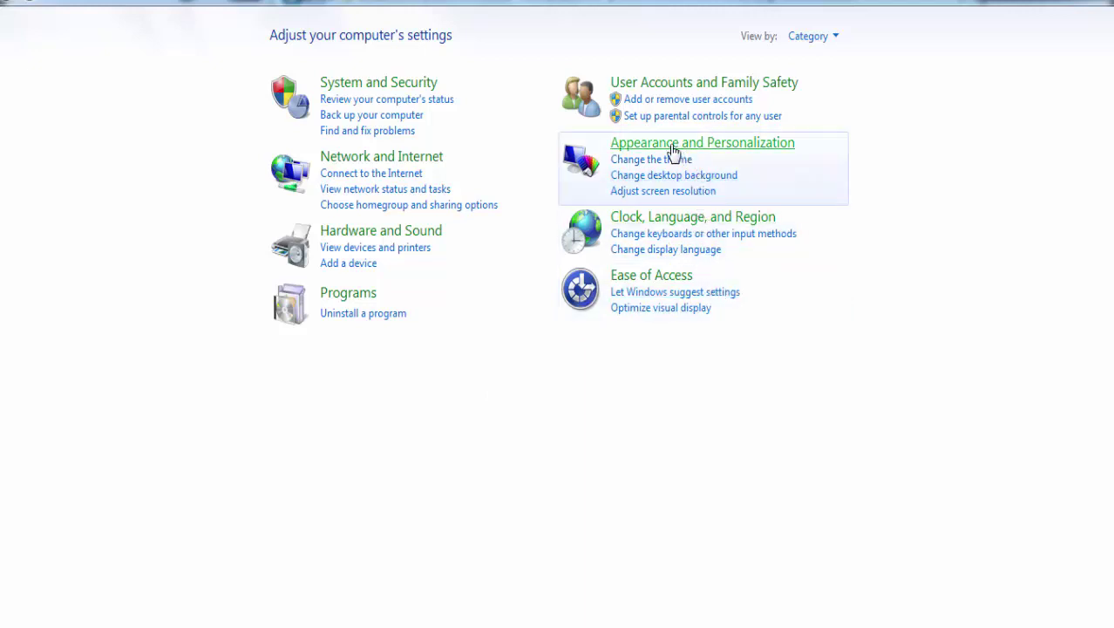
click(709, 152)
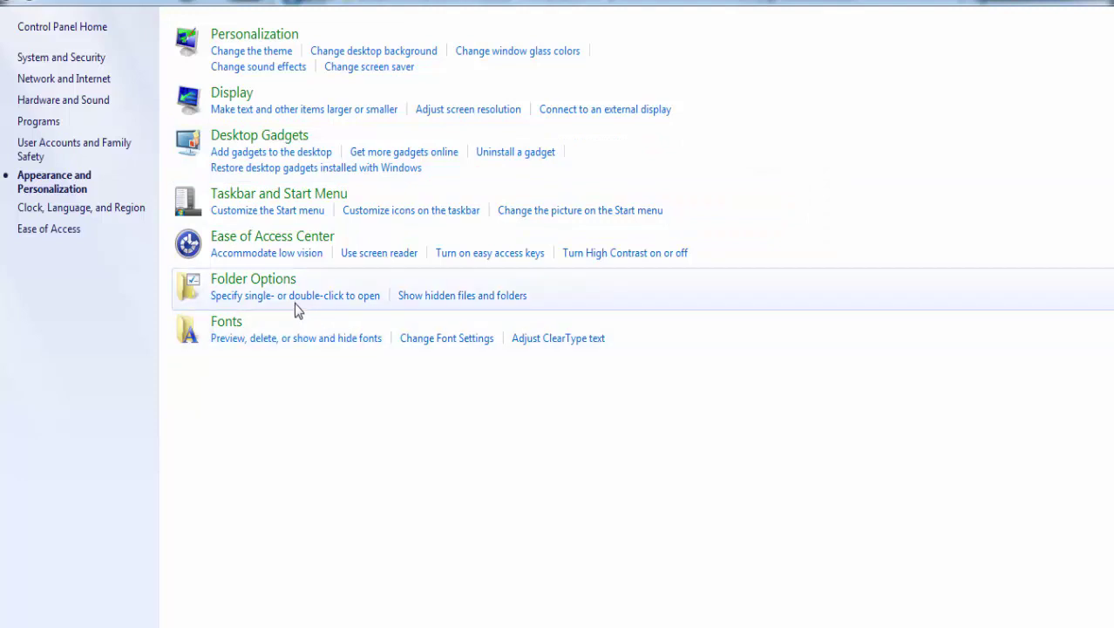
click(452, 299)
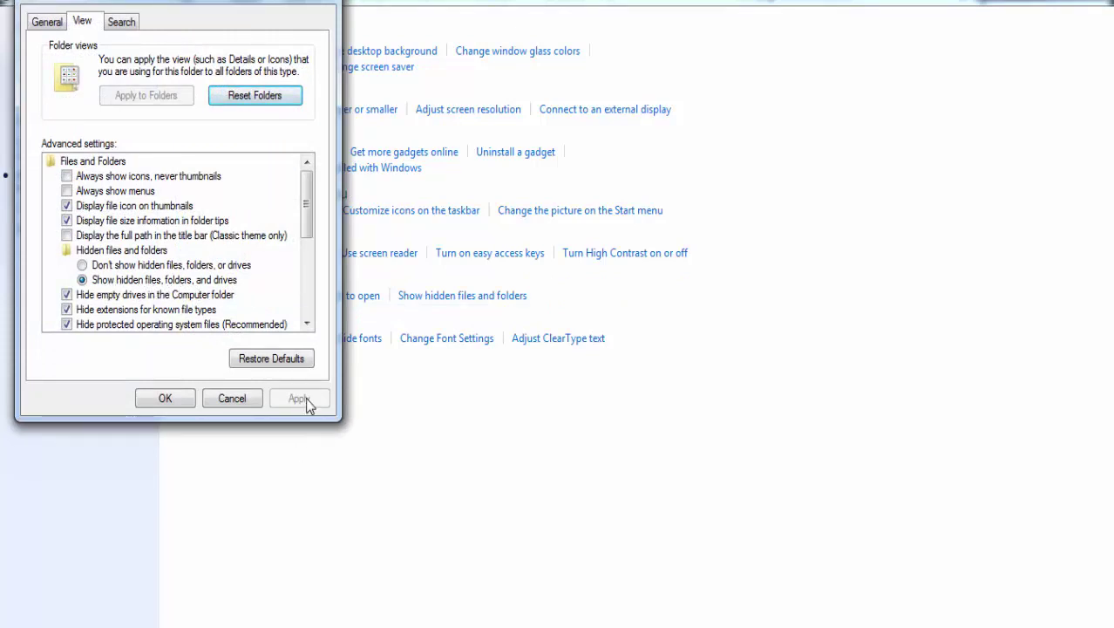
click(231, 400)
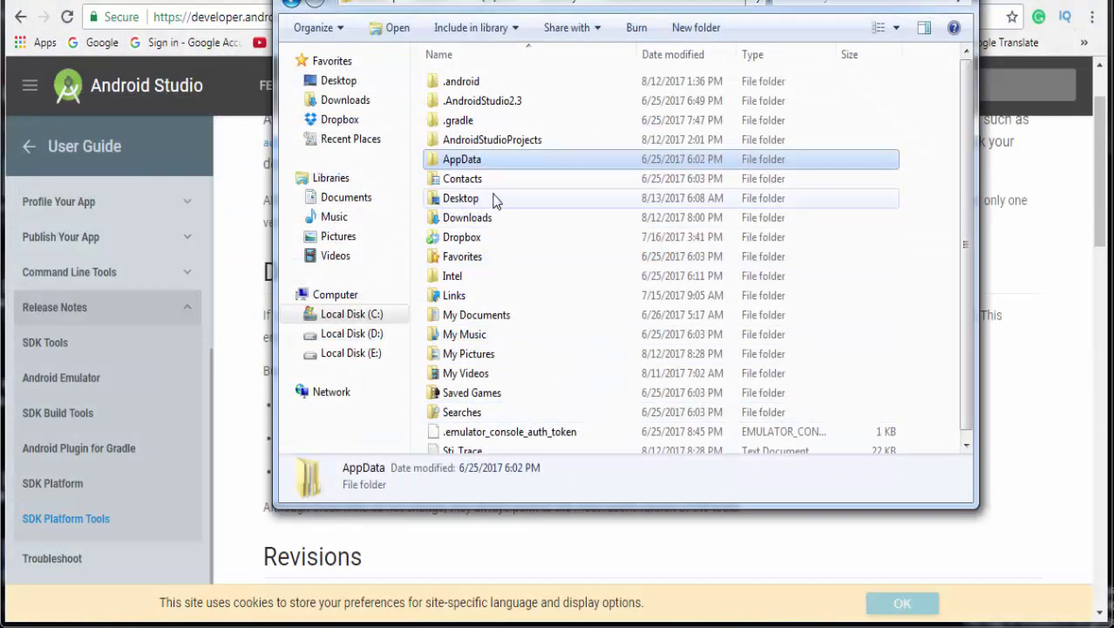
- Look through the Local, LocalLow and Roaming folders inside AppData and return to the AppData folder
double_click(478, 166)
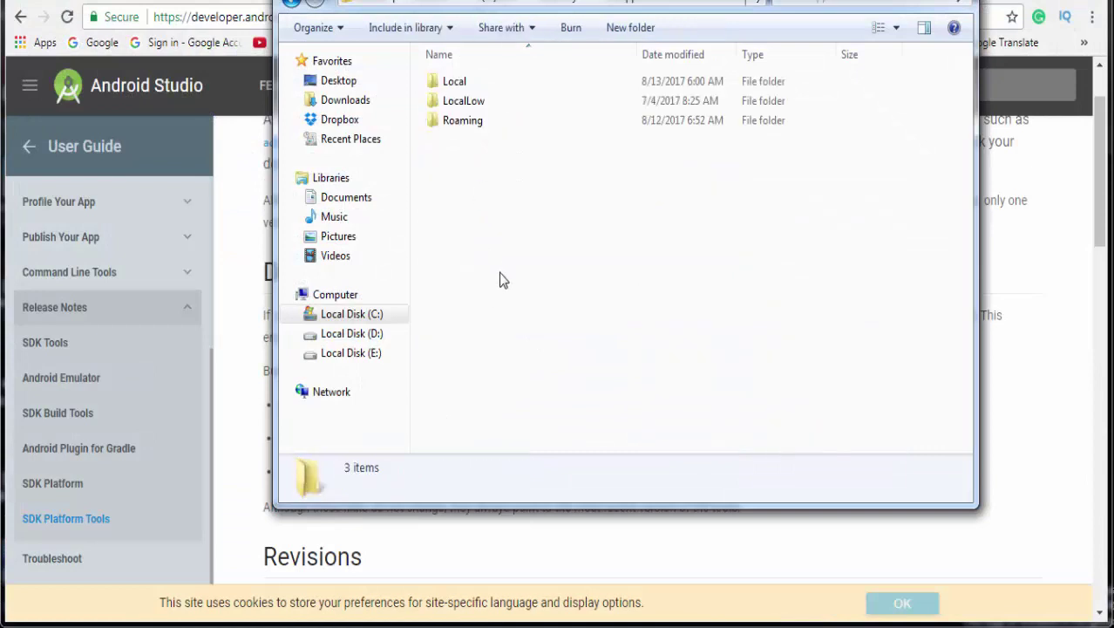
double_click(455, 81)
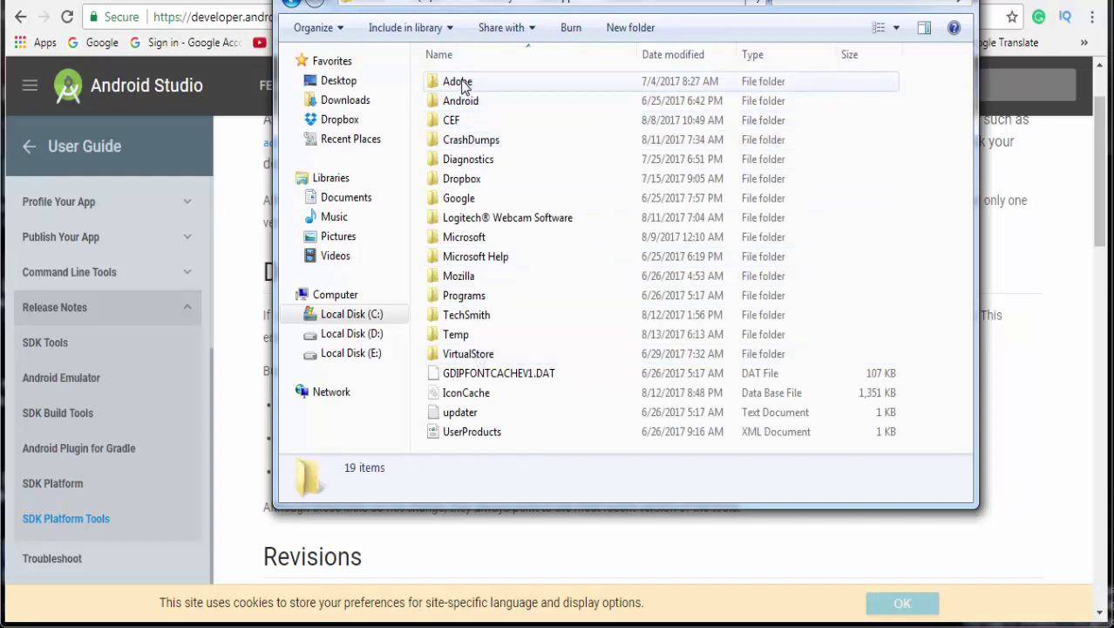
click(292, 4)
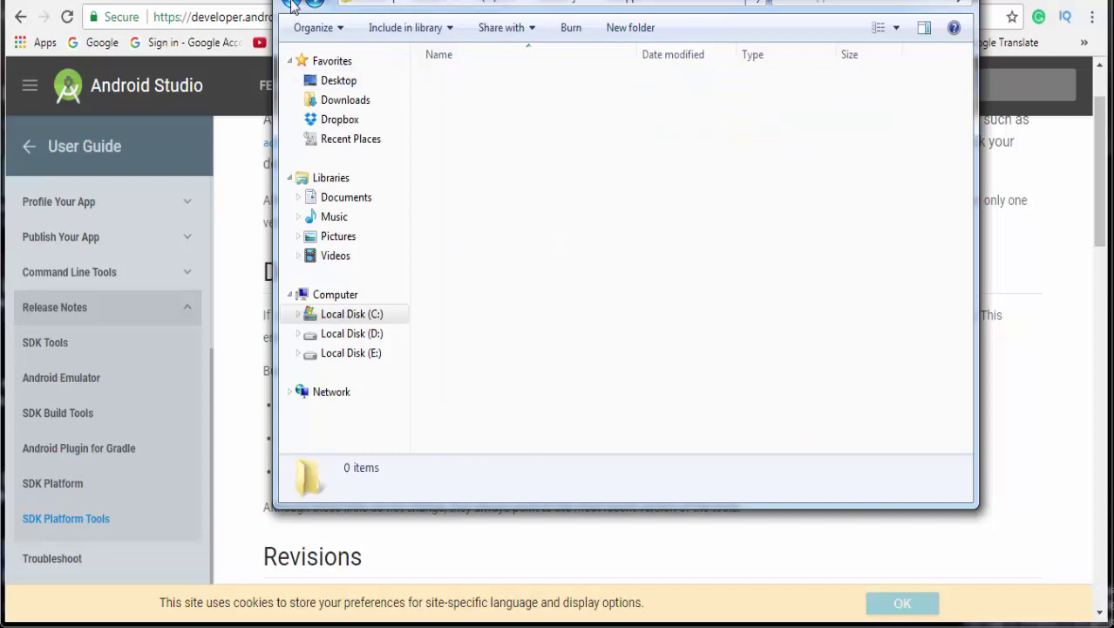
click(292, 4)
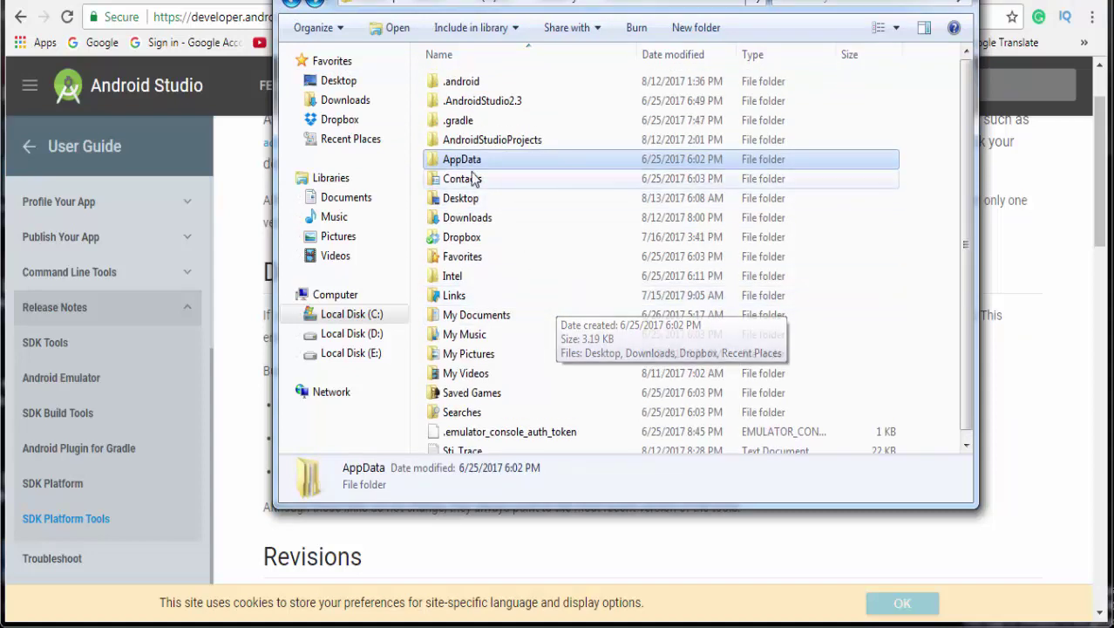
double_click(459, 162)
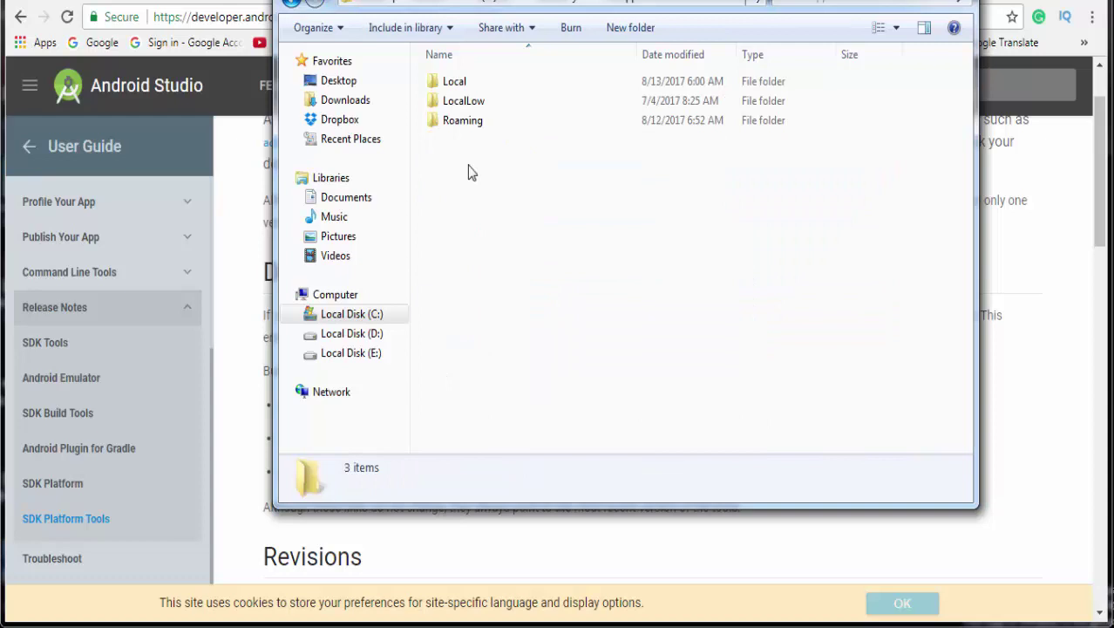
double_click(460, 102)
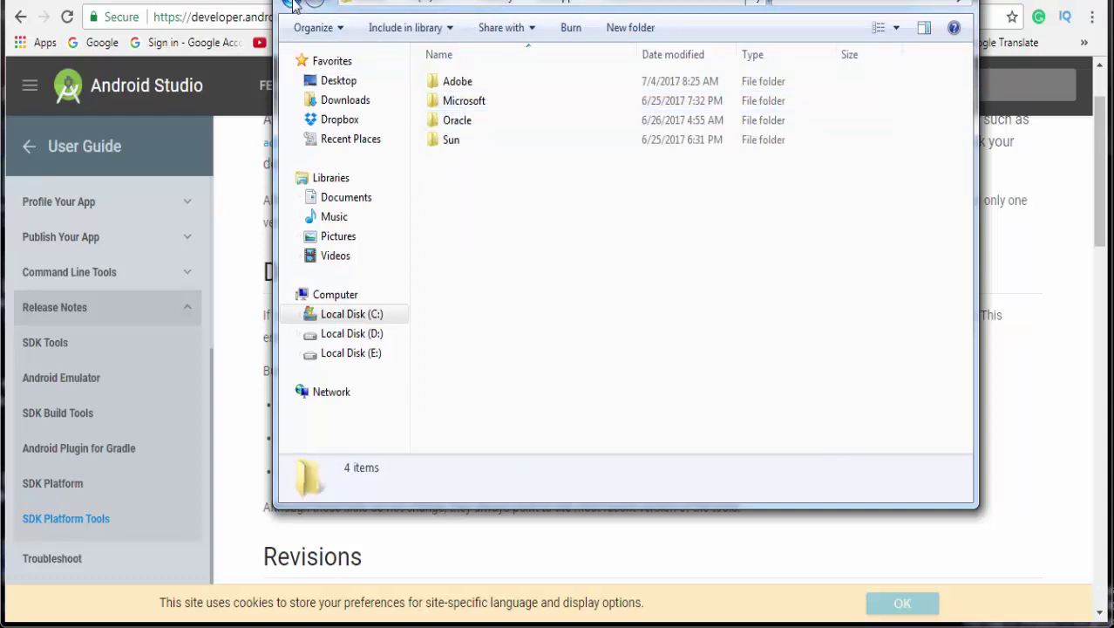
click(287, 4)
double_click(473, 122)
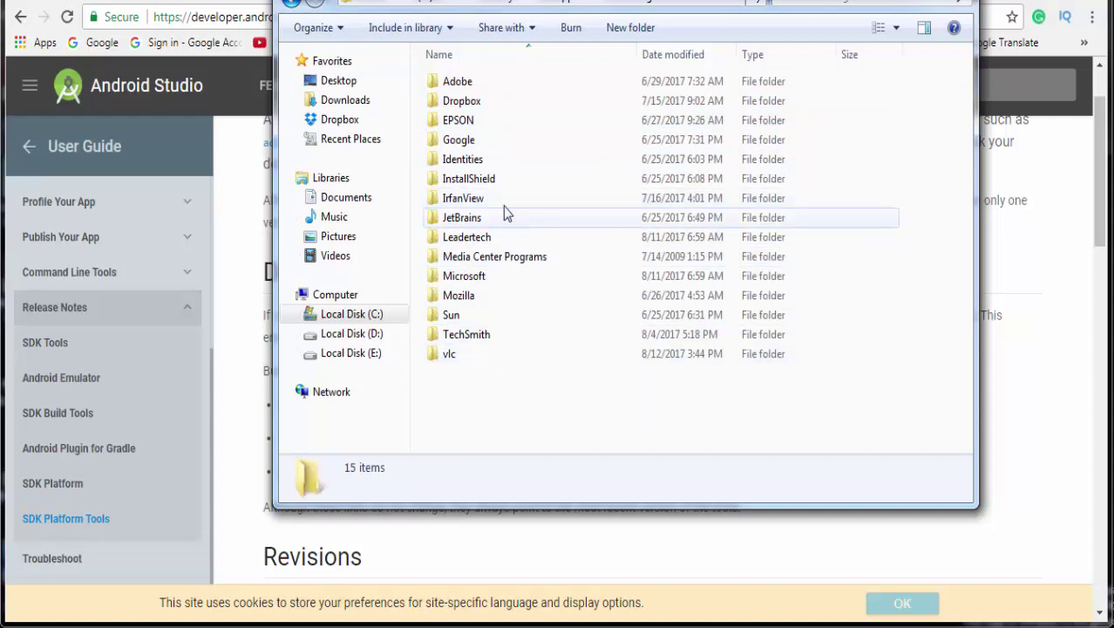
click(292, 3)
- Examine the sdk folder's contents inside Local's Android folder, and go back up to AppData
double_click(462, 83)
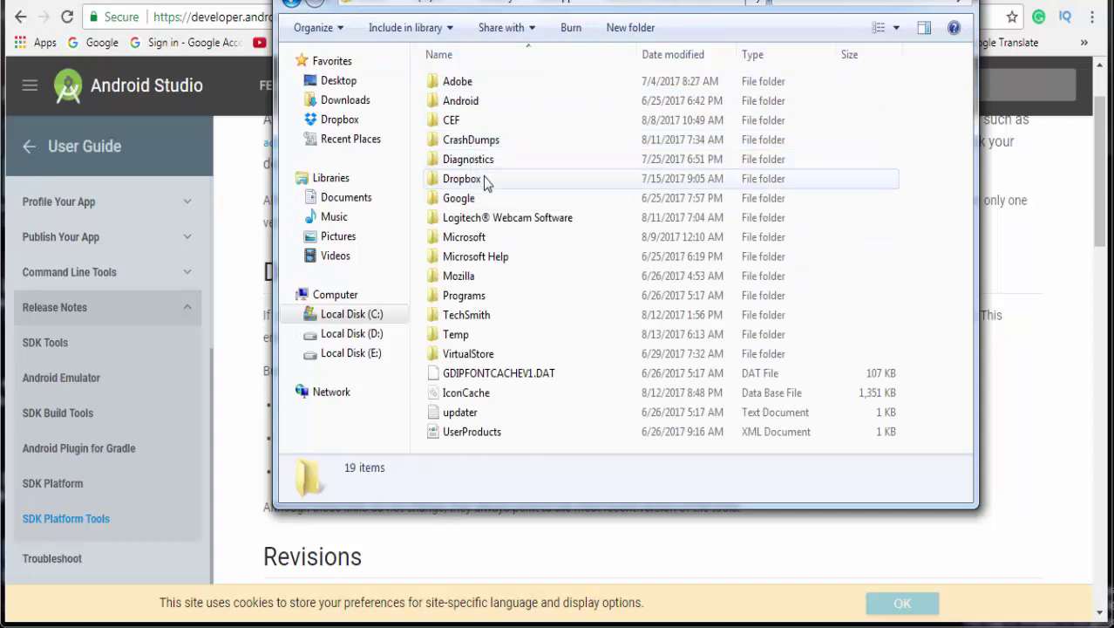
click(464, 105)
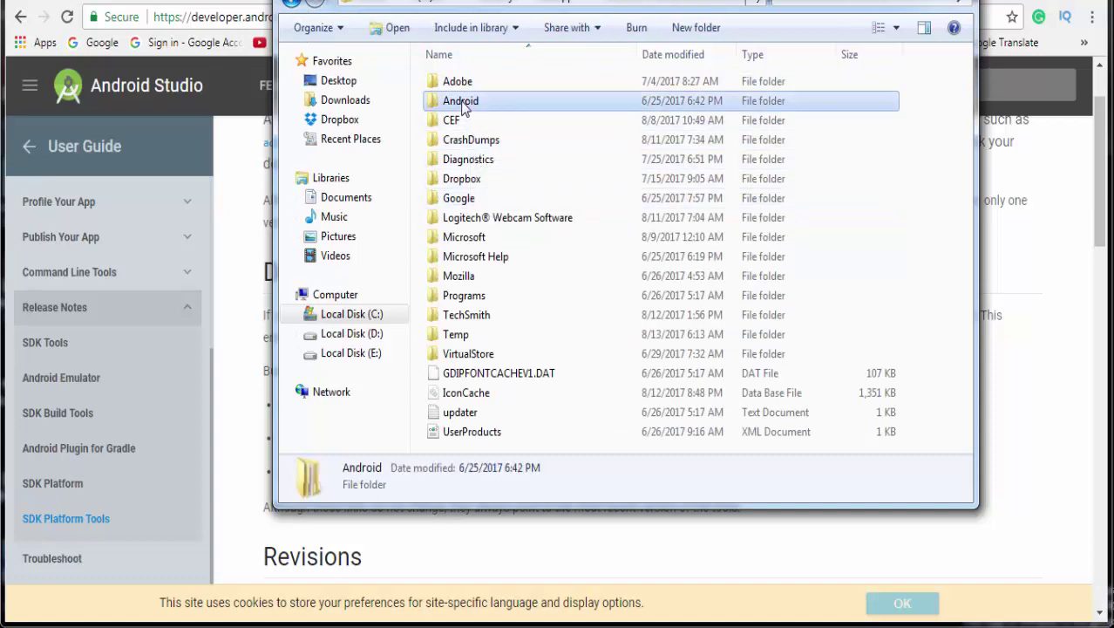
double_click(461, 103)
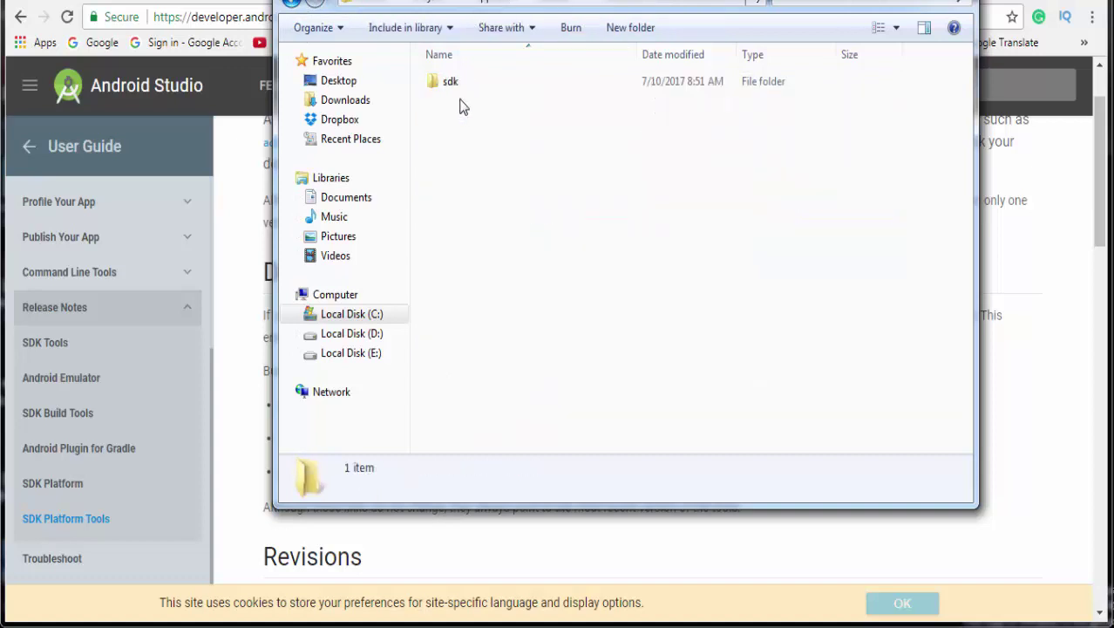
click(452, 81)
double_click(452, 81)
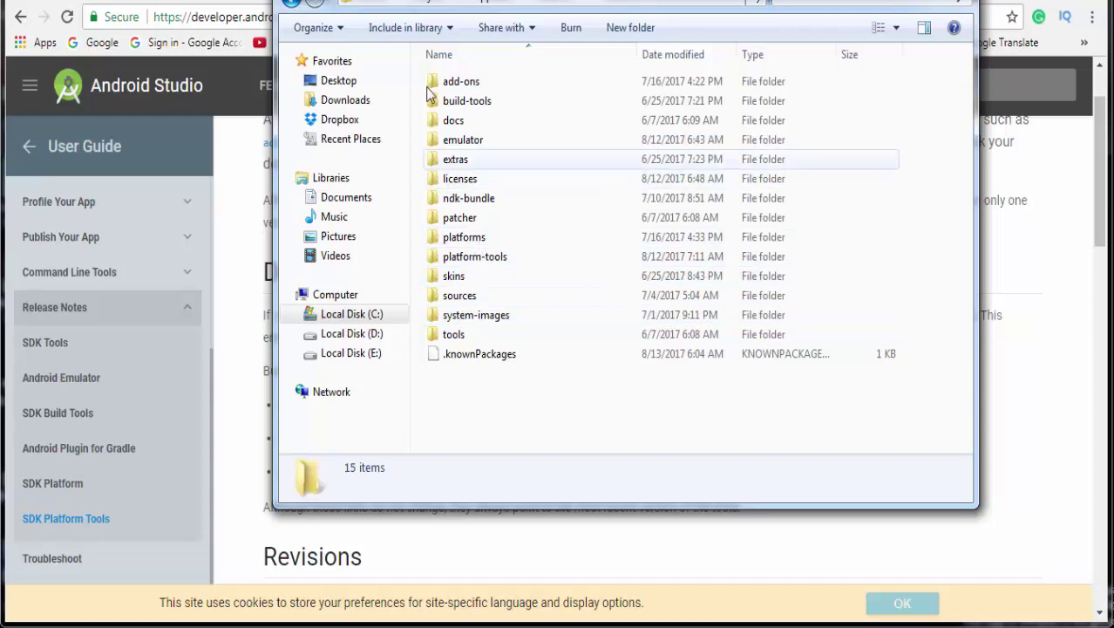
click(294, 5)
click(295, 4)
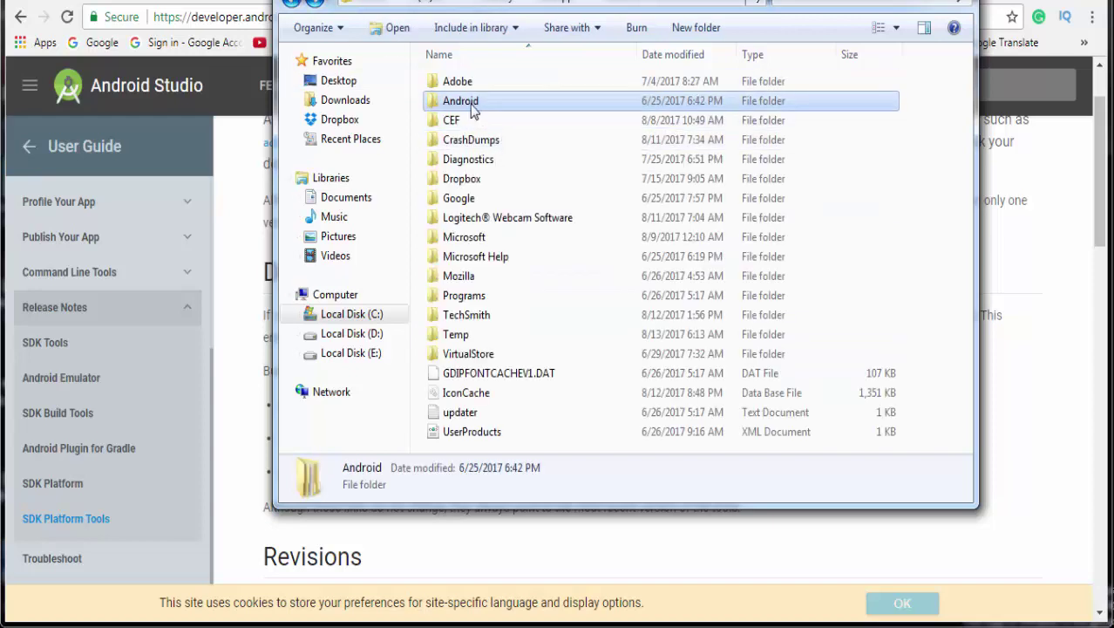
click(295, 3)
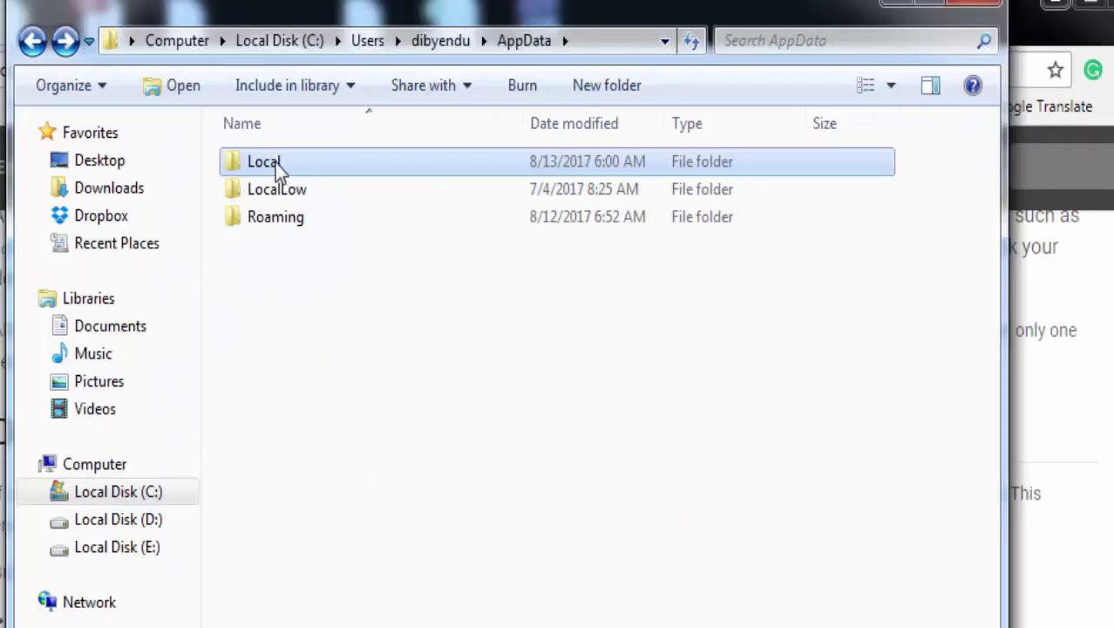
- Browse from AppData through Local, Android and sdk into the platform-tools folder
double_click(290, 161)
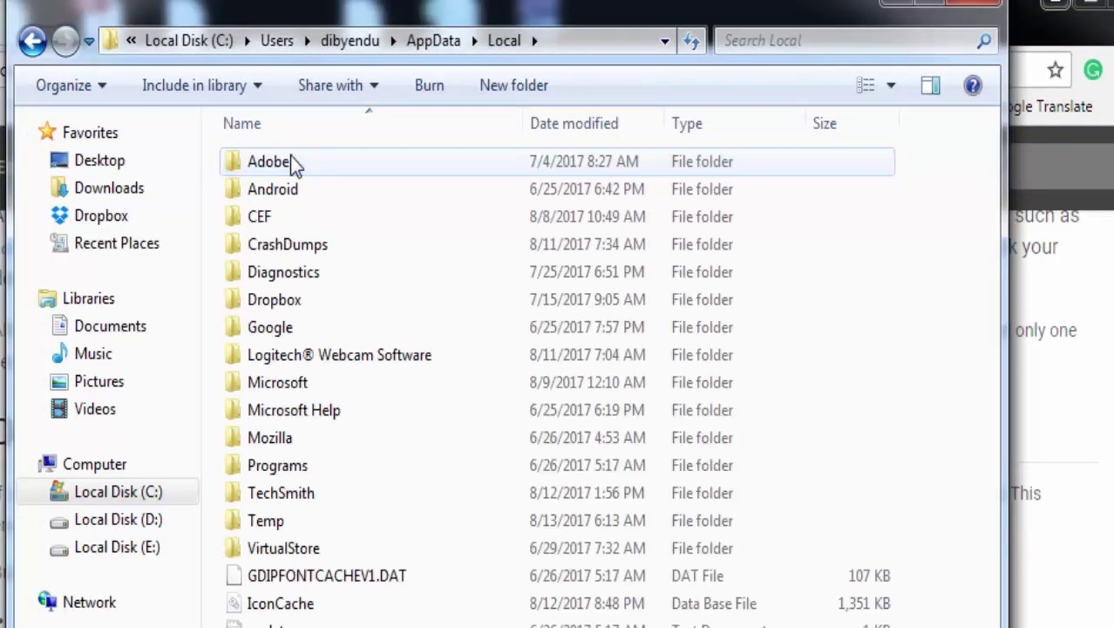
double_click(288, 190)
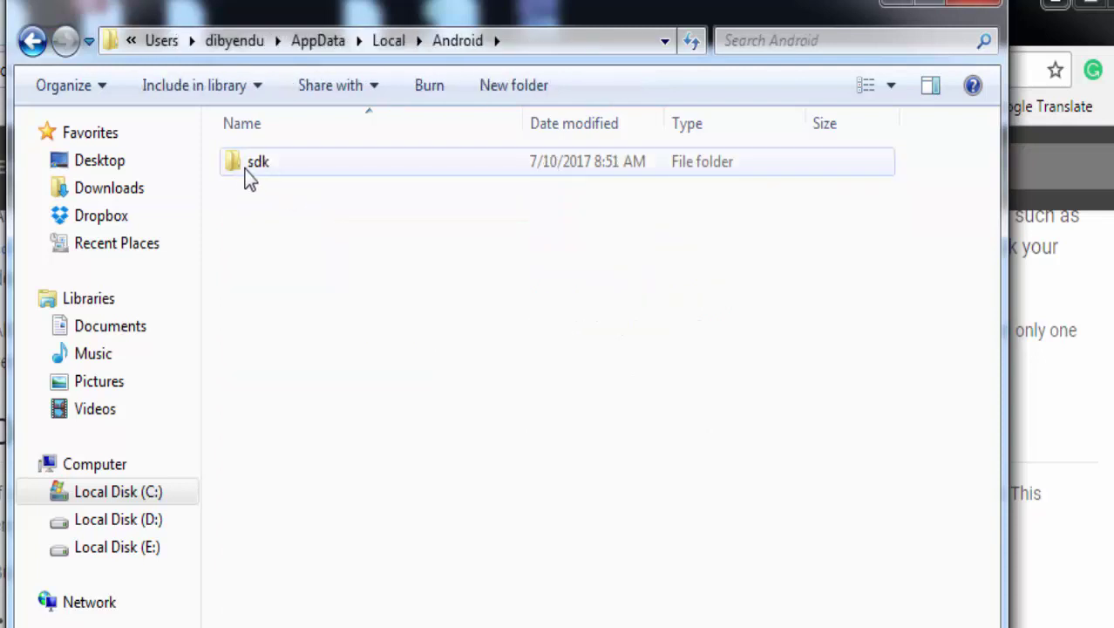
double_click(265, 168)
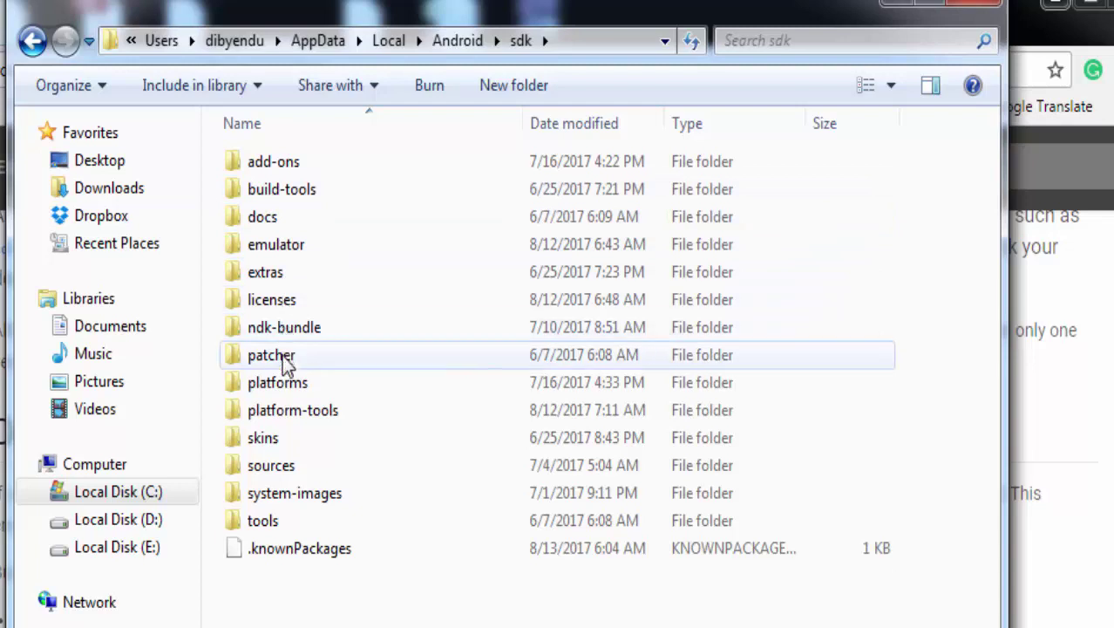
click(303, 418)
double_click(295, 406)
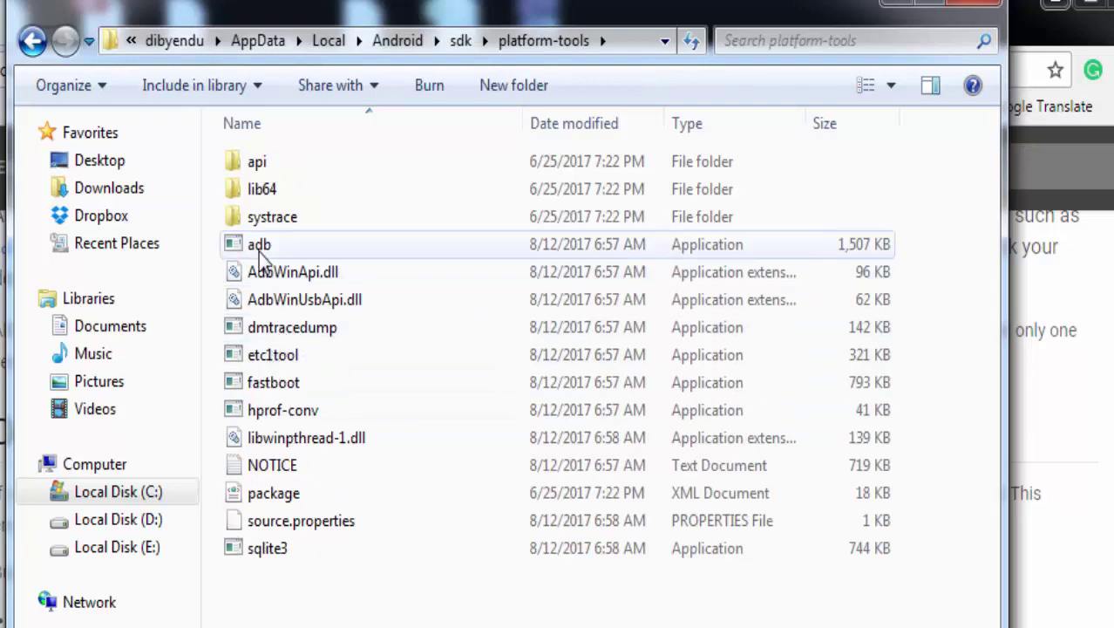
- Try to paste the copied adb application into the sdk's platform-tools folder, dismiss the Copy File dialog and close the folder window
right_click(423, 302)
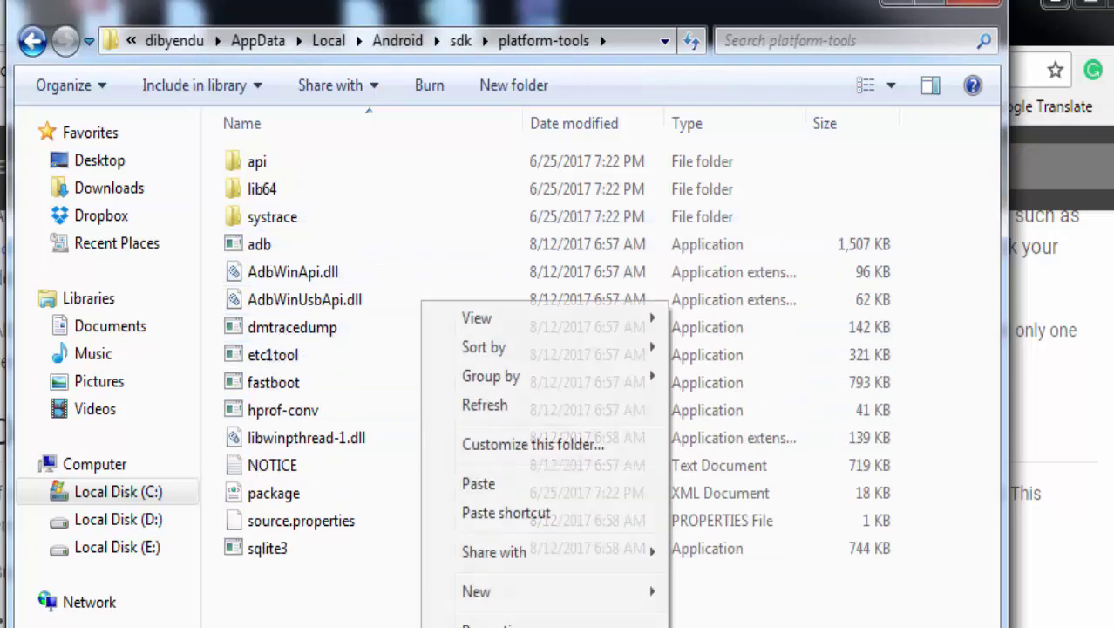
click(478, 483)
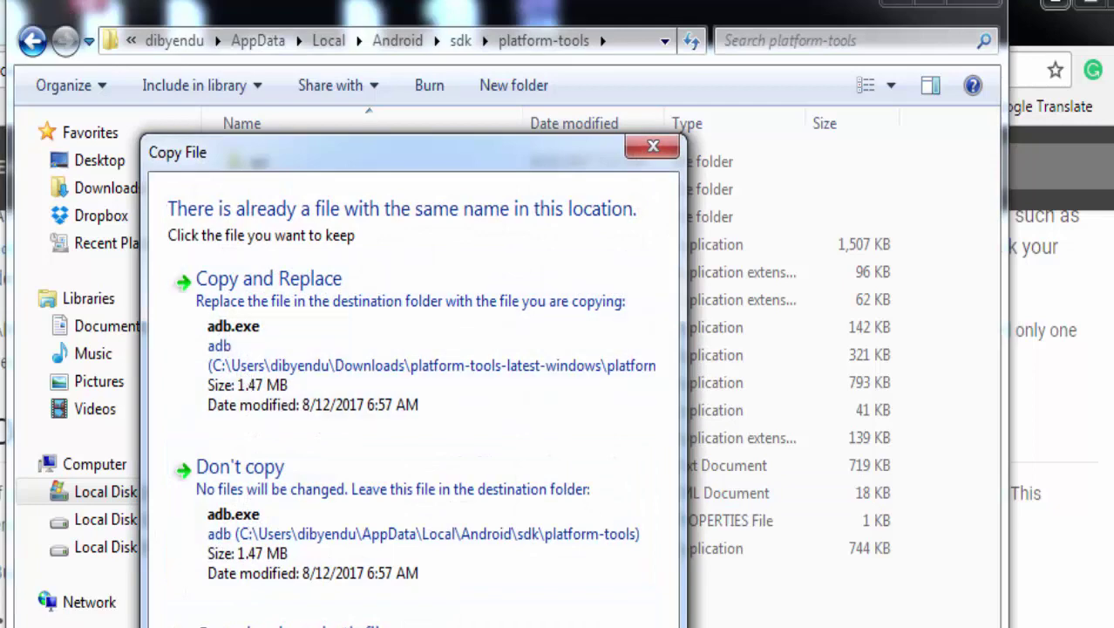
click(545, 624)
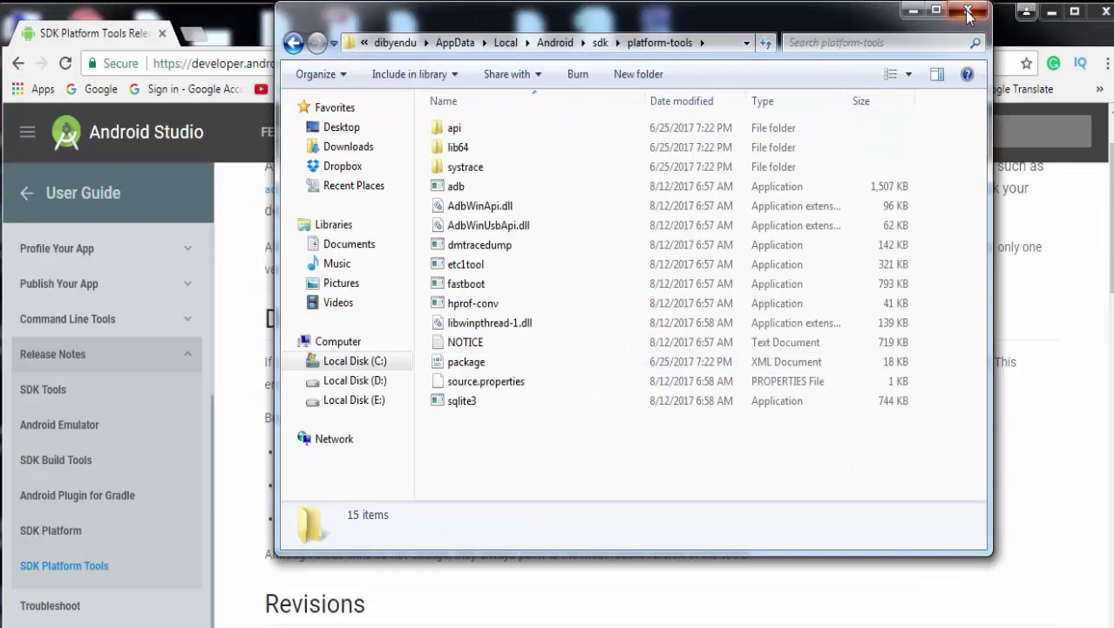
click(964, 10)
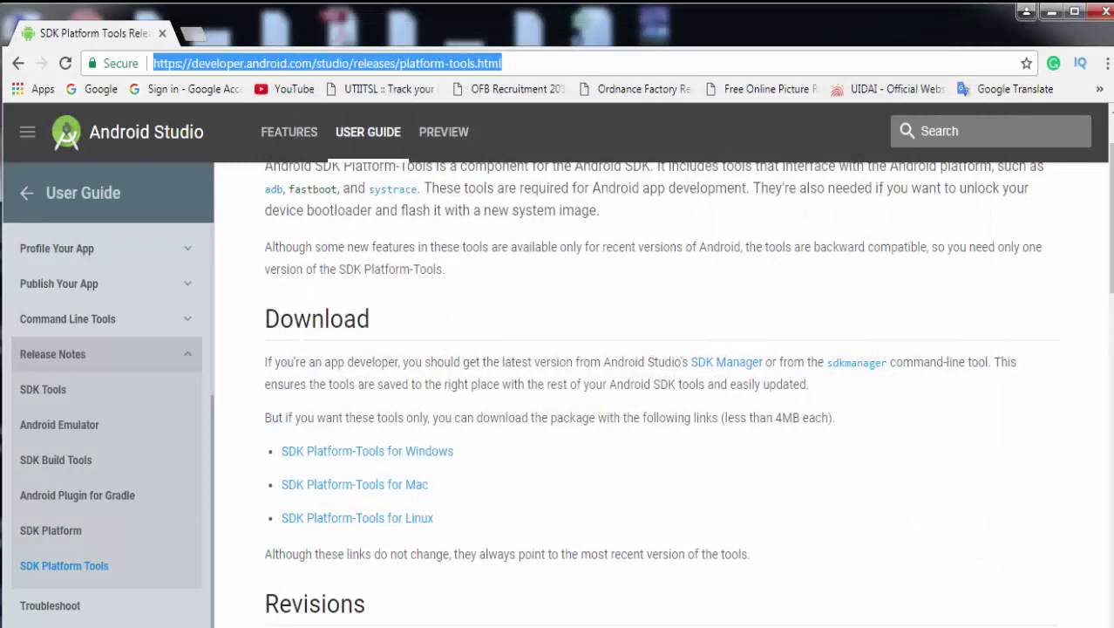
- Switch to Notepad, add the line "restart" below "sdk platform tools for windows", minimize the note and switch to Android Studio
click(471, 606)
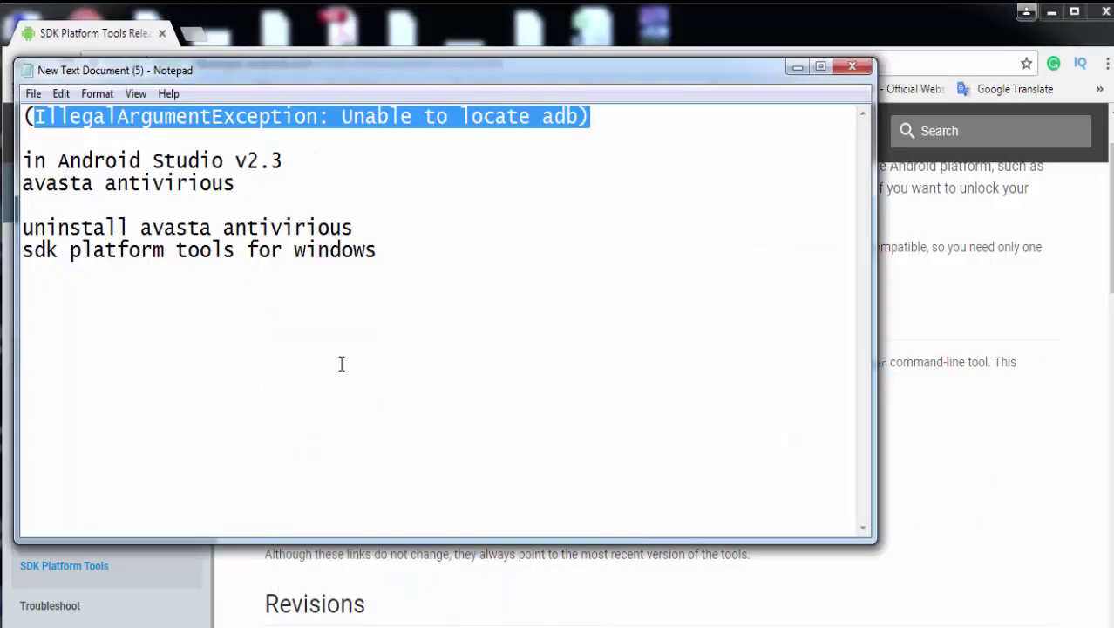
click(248, 315)
click(502, 242)
key(Return)
text(restar)
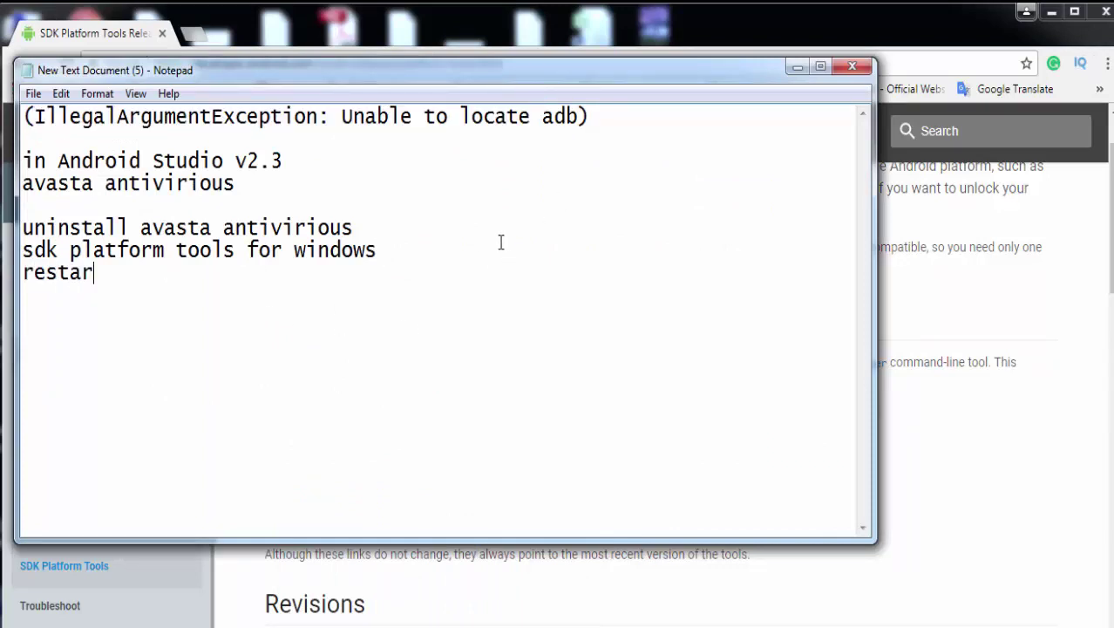
text(t)
click(798, 67)
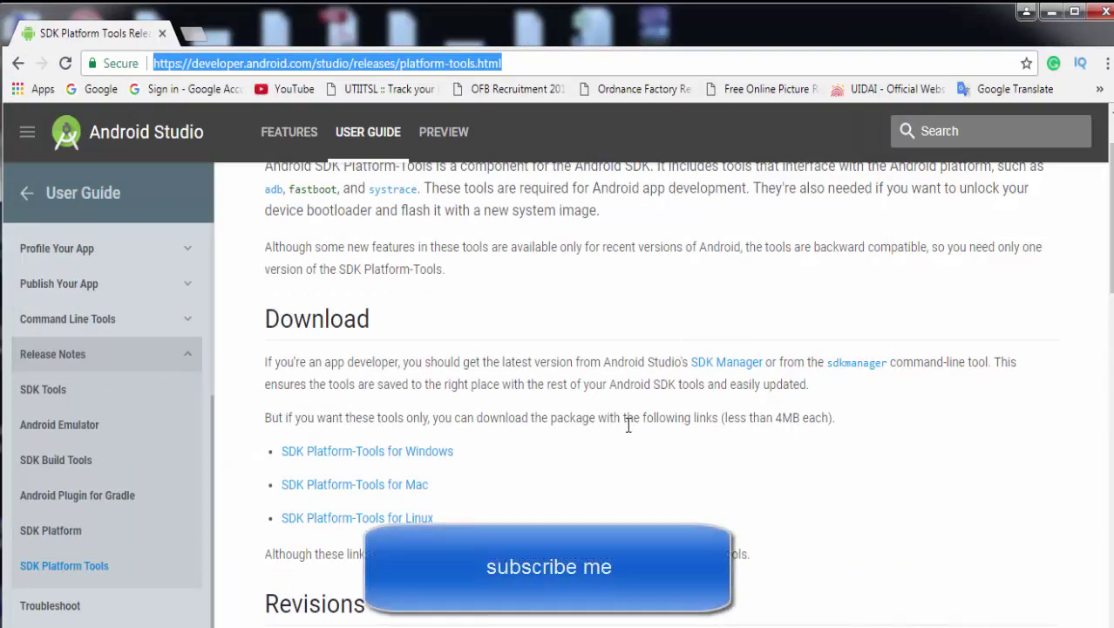
key(alt+Tab)
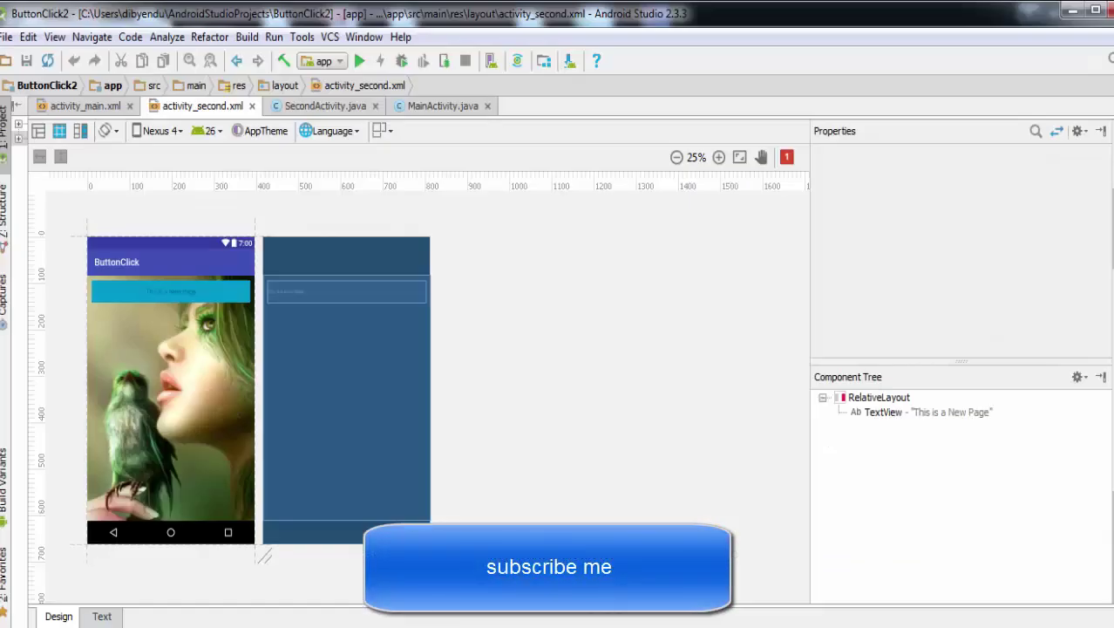